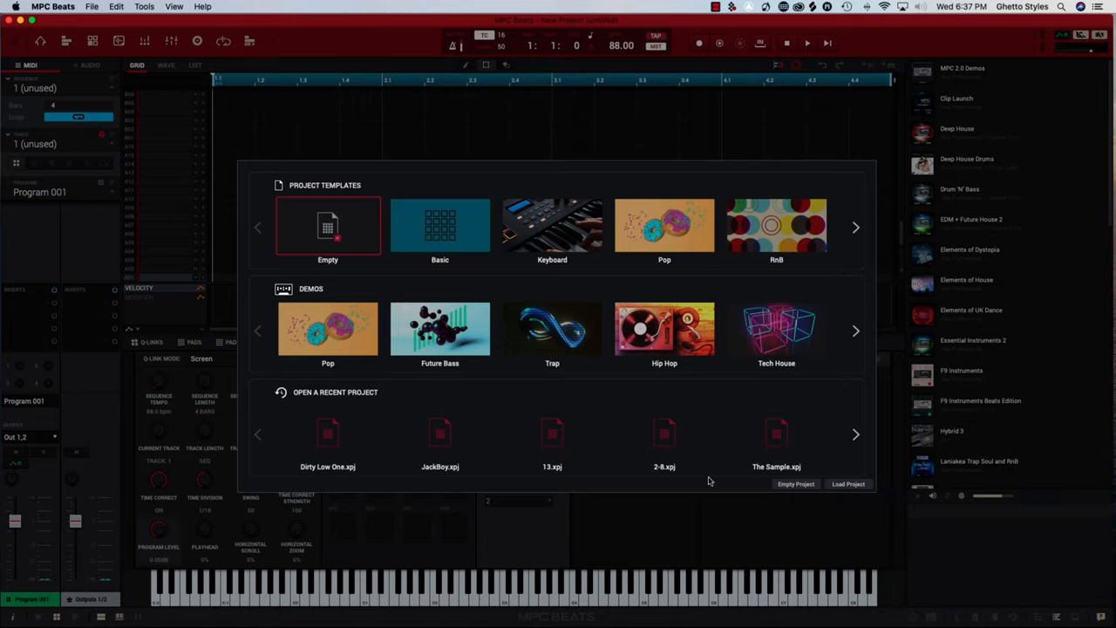
Start a new empty project and cycle Track 01 through the Keygroup and Plugin track types.
left_click(795, 484)
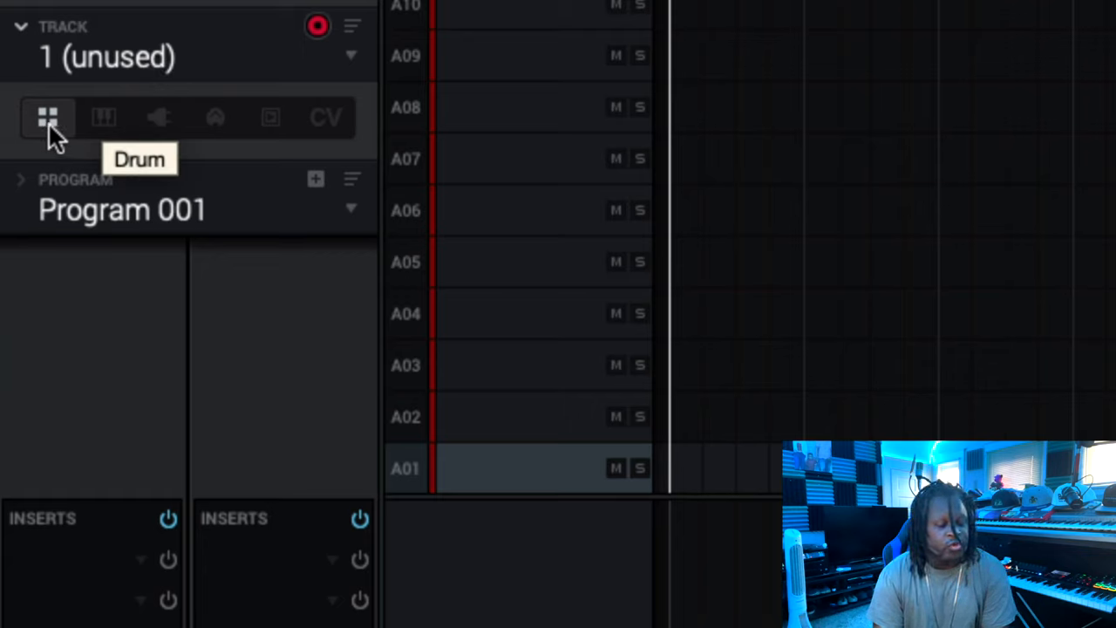
left_click(106, 122)
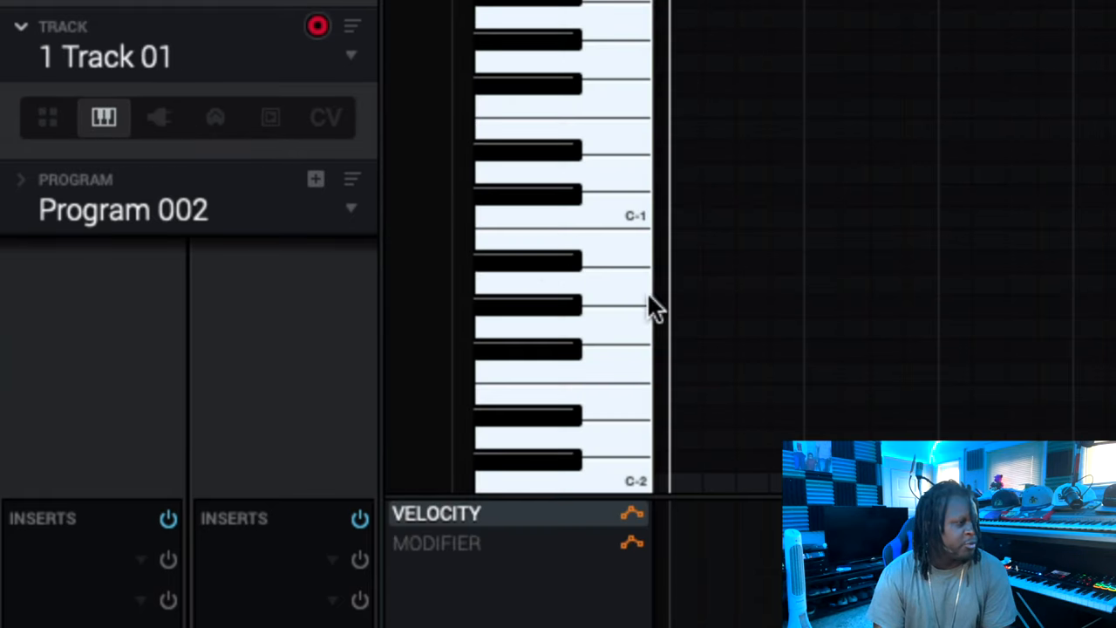
left_click(161, 118)
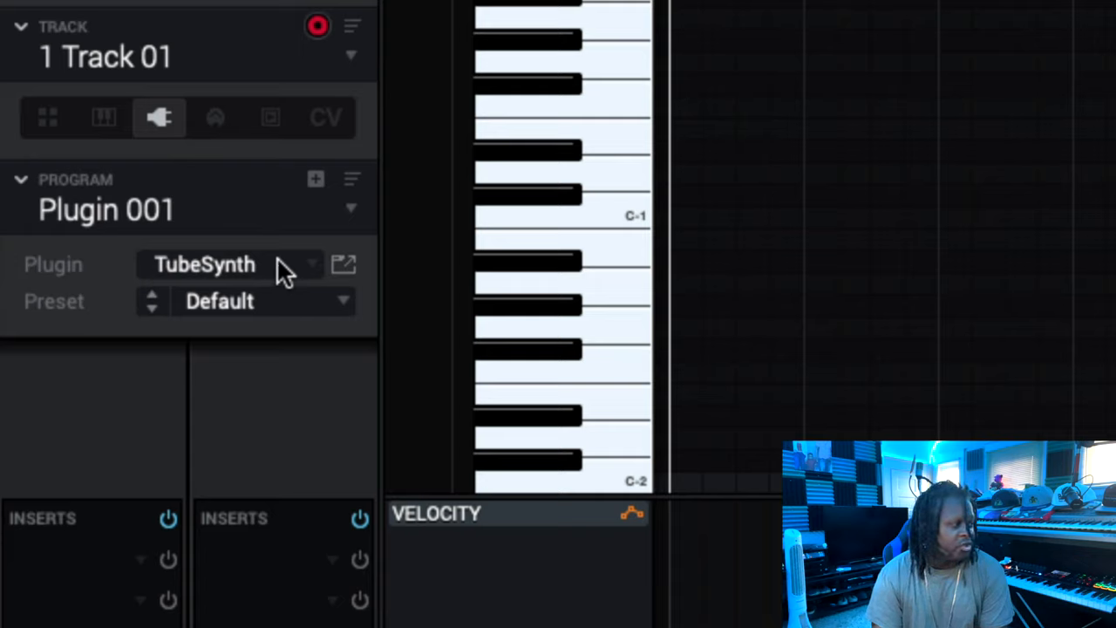
Cycle Track 01 through the MIDI, Clip and CV track types.
left_click(216, 119)
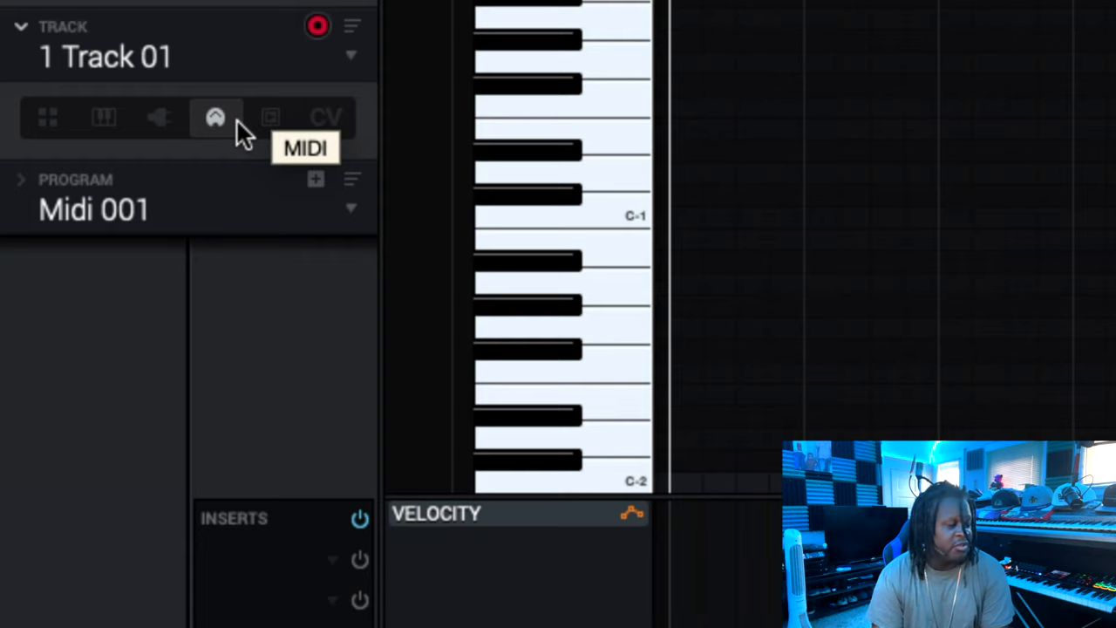
left_click(269, 120)
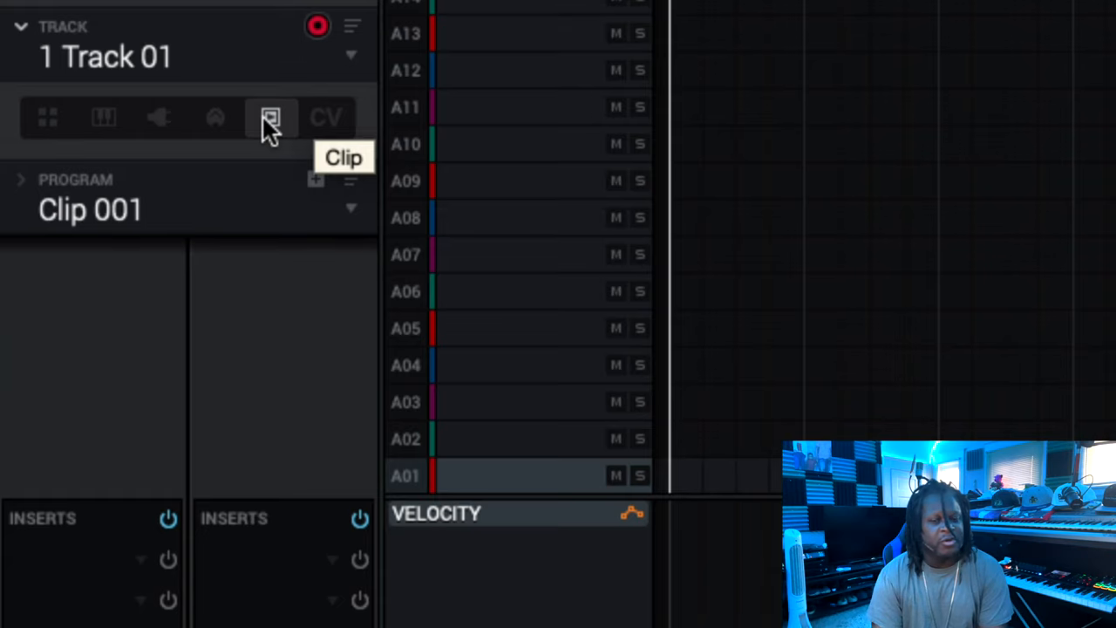
left_click(324, 116)
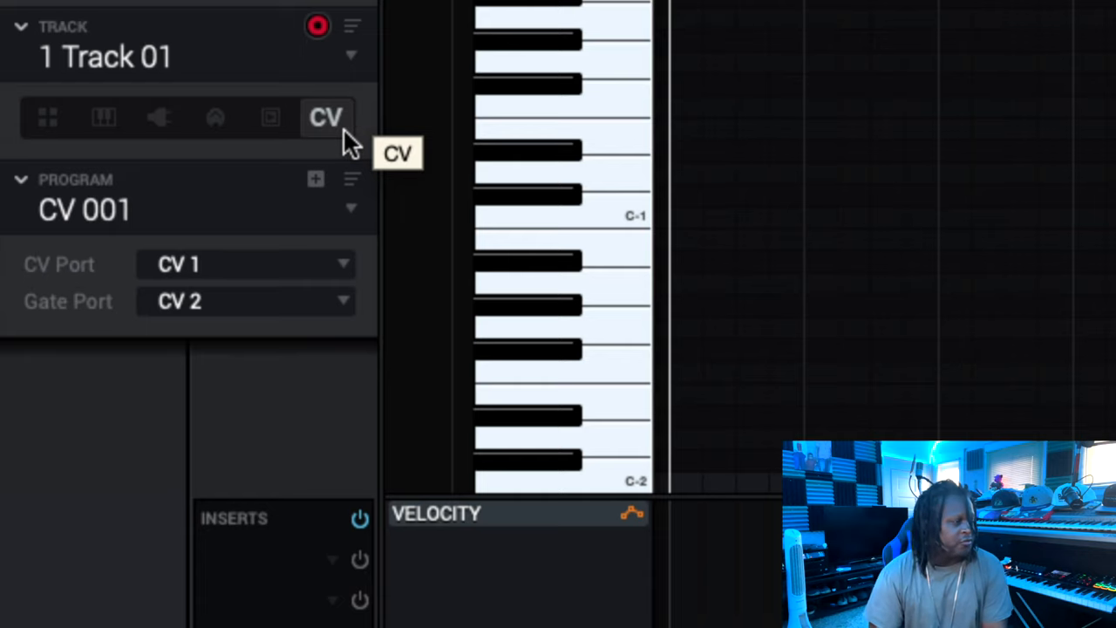
left_click(159, 118)
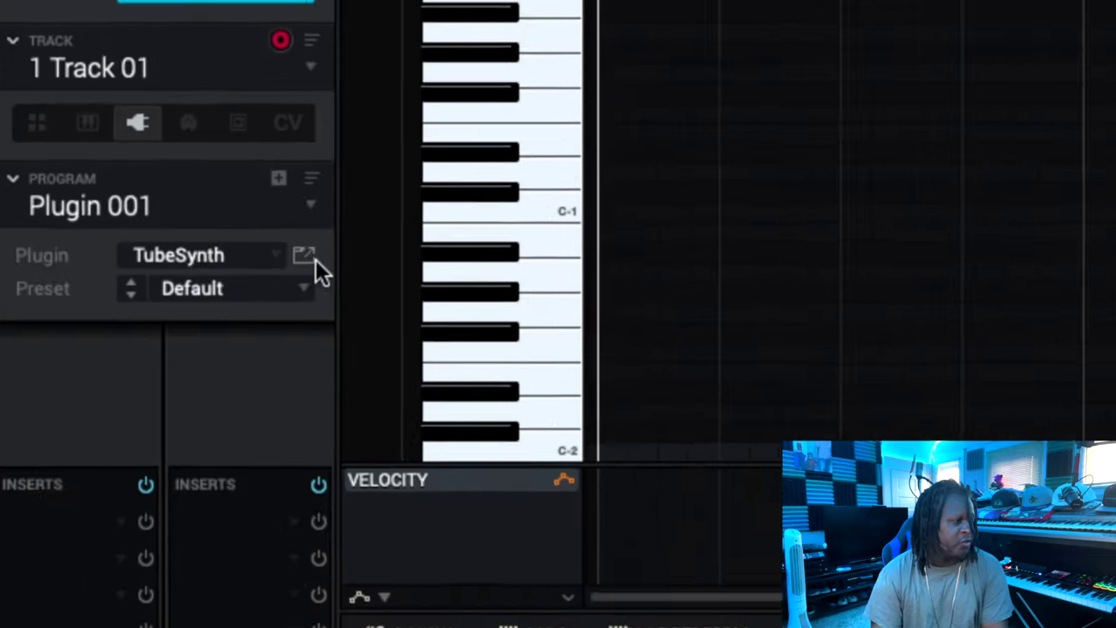
left_click(348, 266)
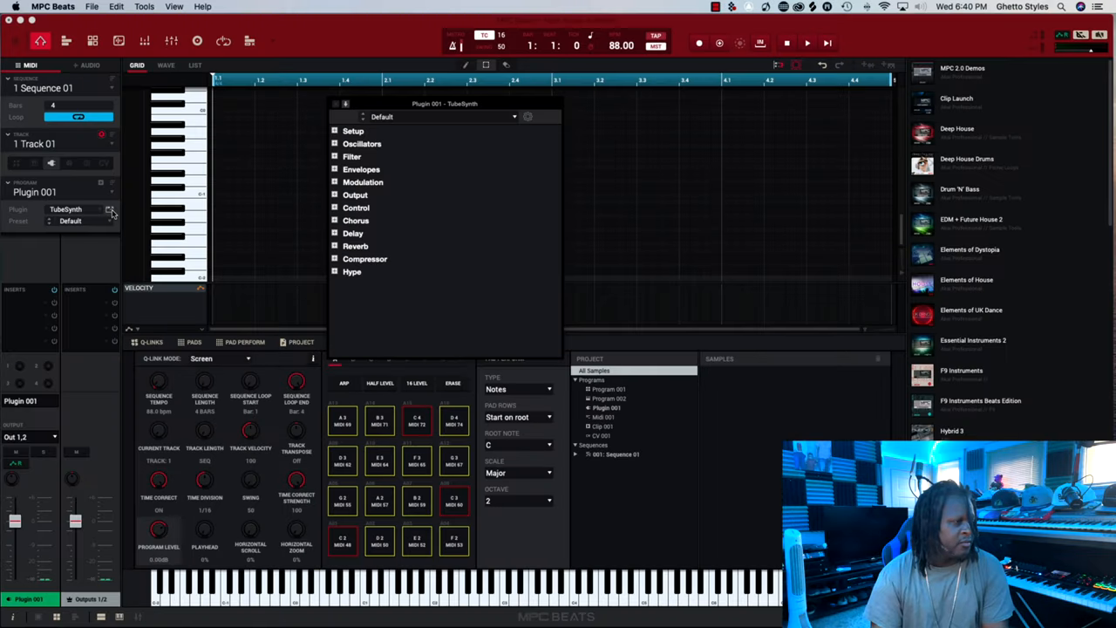
left_click(337, 133)
left_click(335, 131)
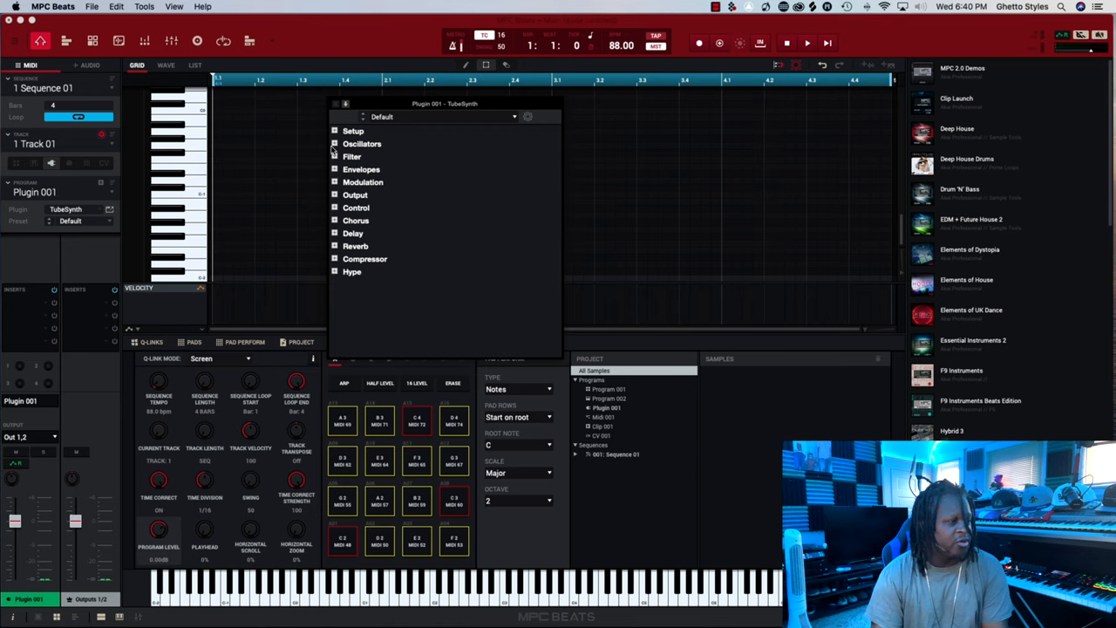
left_click(335, 145)
left_click(335, 144)
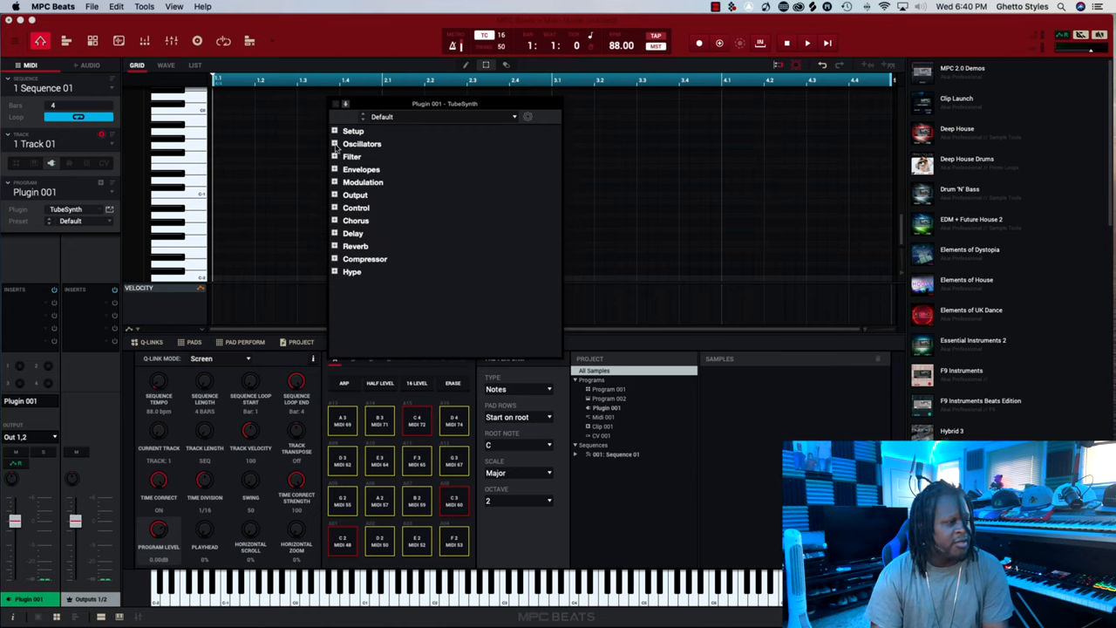
left_click(336, 208)
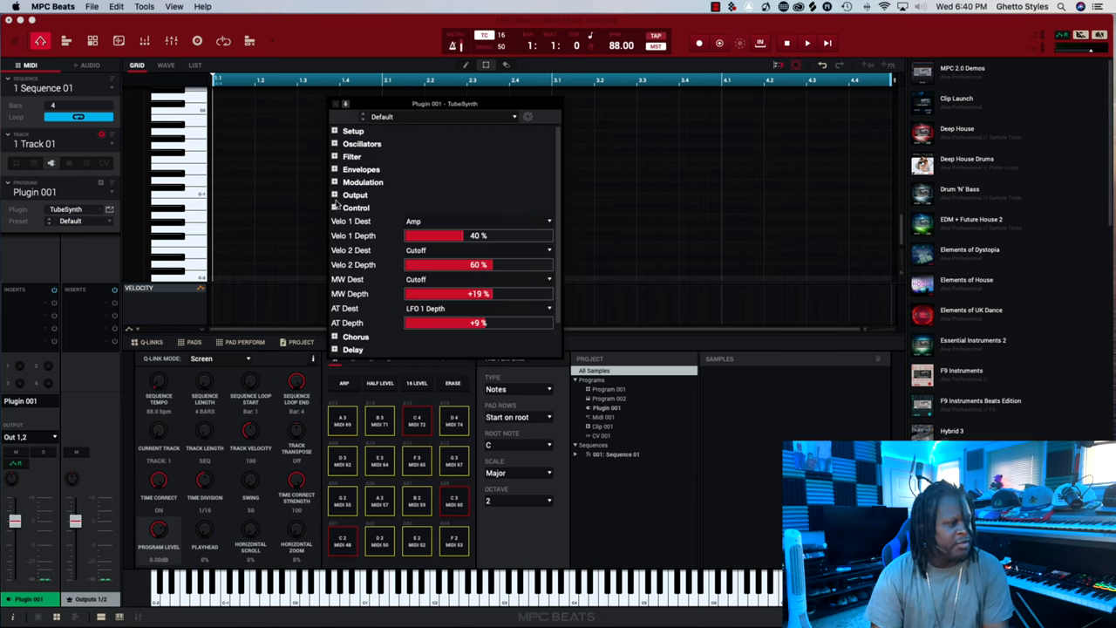
left_click(335, 195)
left_click(335, 183)
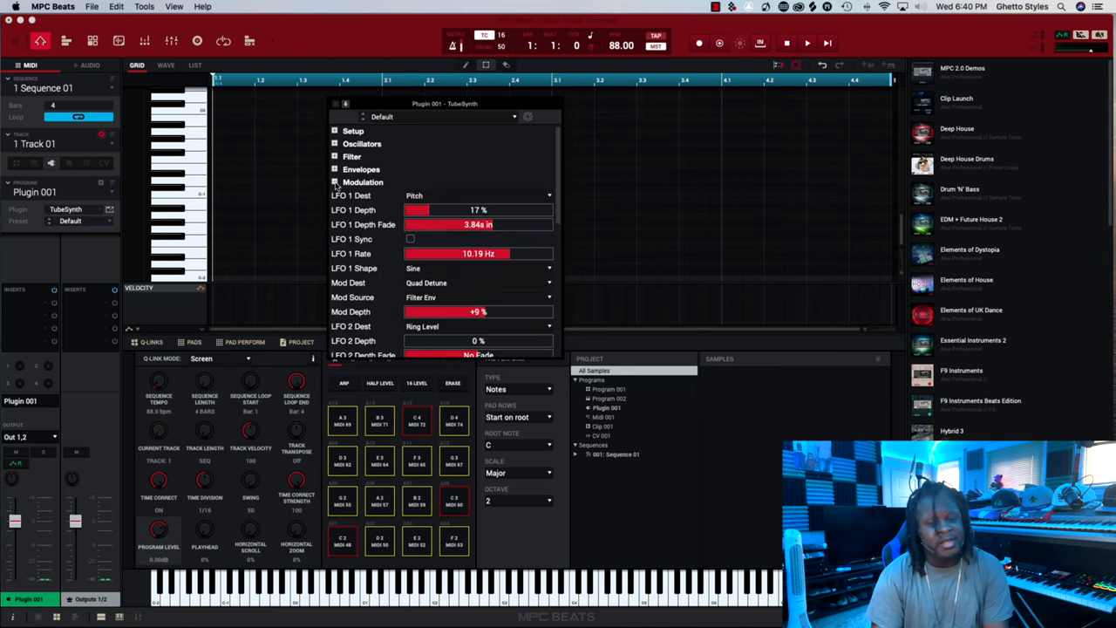
scroll(336, 185, "down", 5)
scroll(335, 185, "down", 5)
scroll(335, 185, "down", 3)
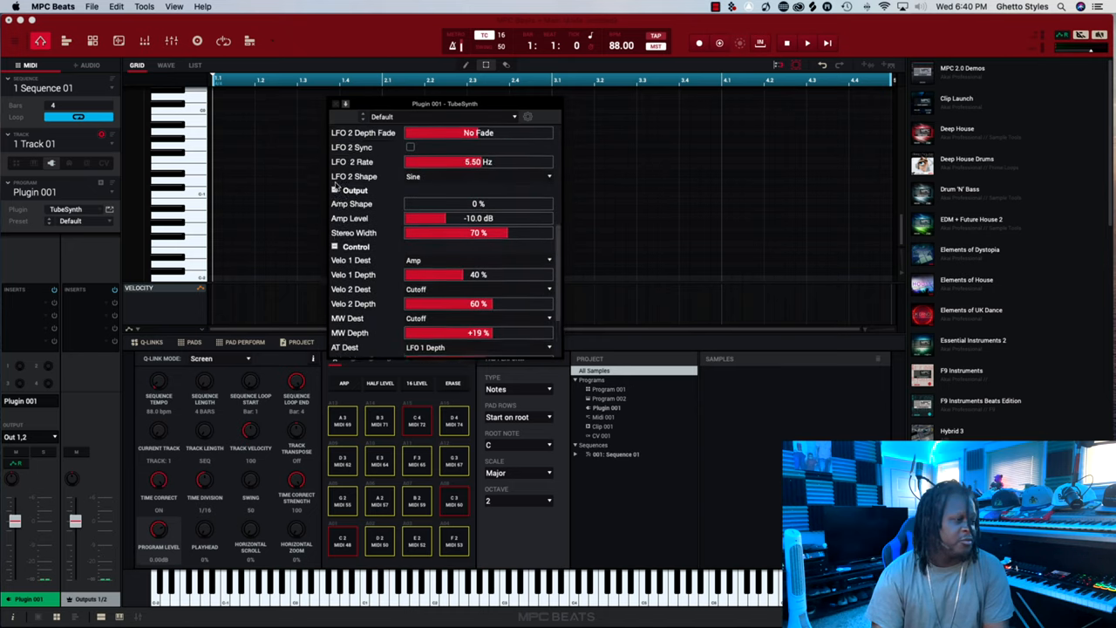
scroll(336, 185, "up", 10)
left_click(335, 103)
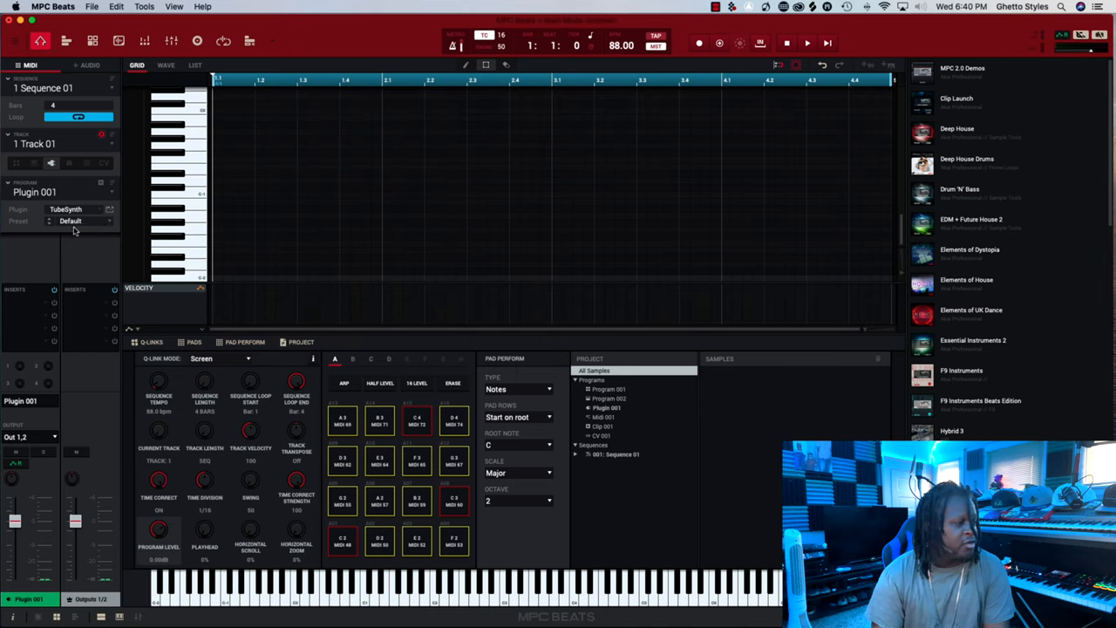
Step through TubeSynth presets to Steam Wall and Smooth Tight, then bring up the full preset list.
left_click(50, 224)
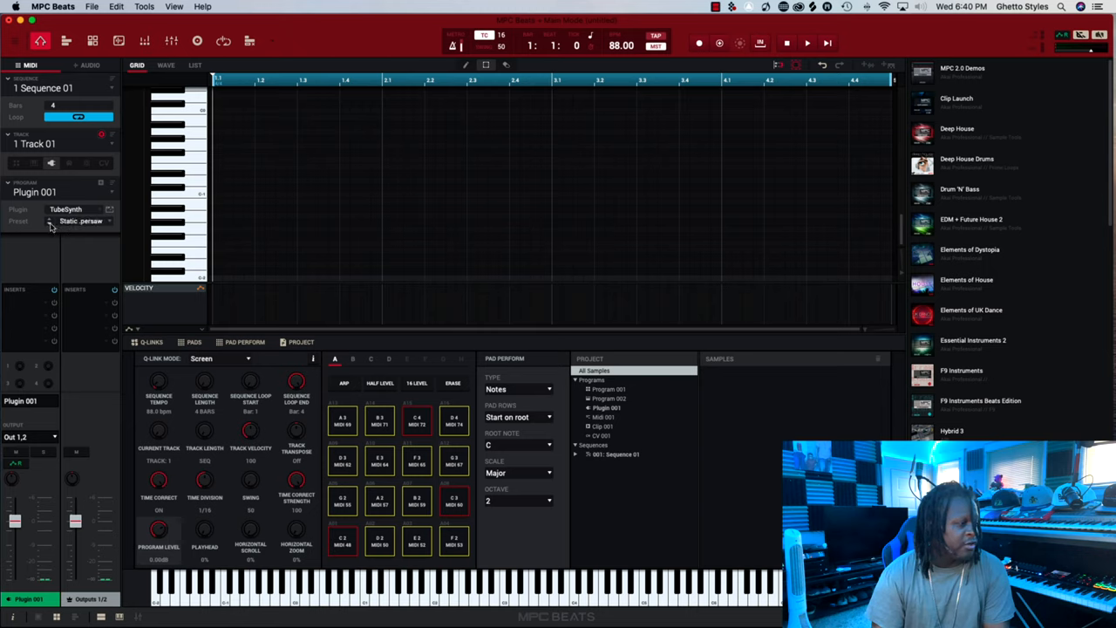
left_click(50, 219)
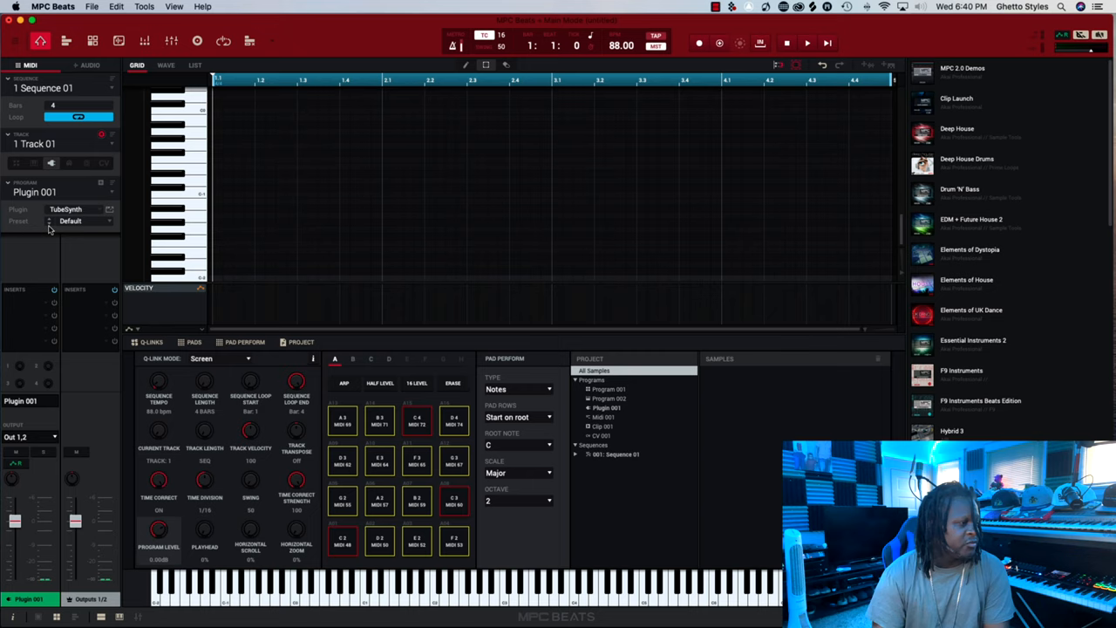
left_click(49, 224)
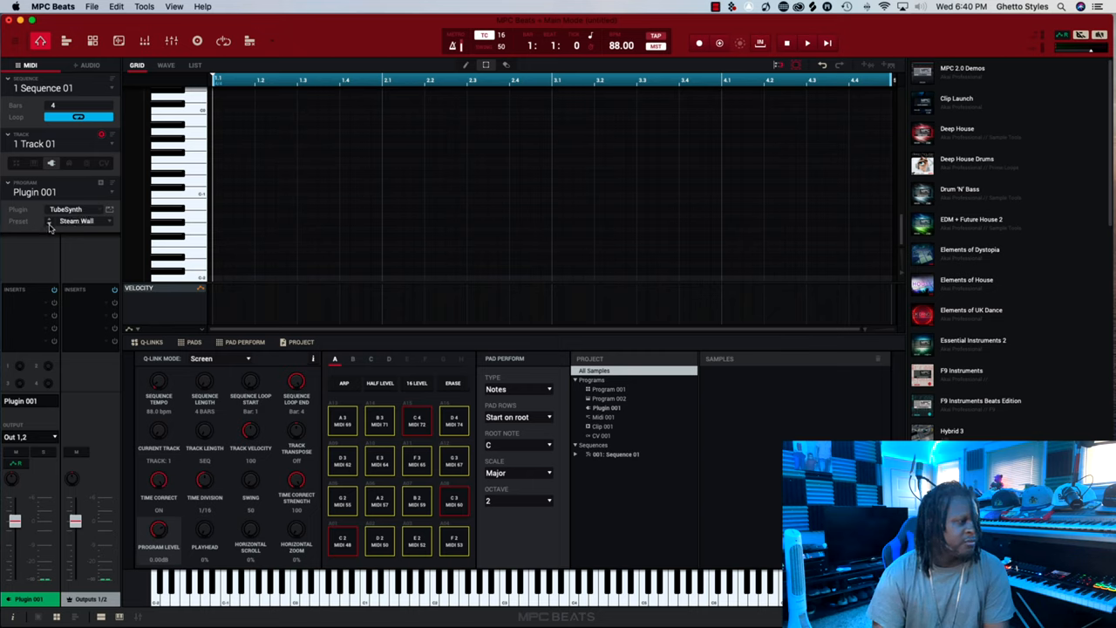
left_click(49, 224)
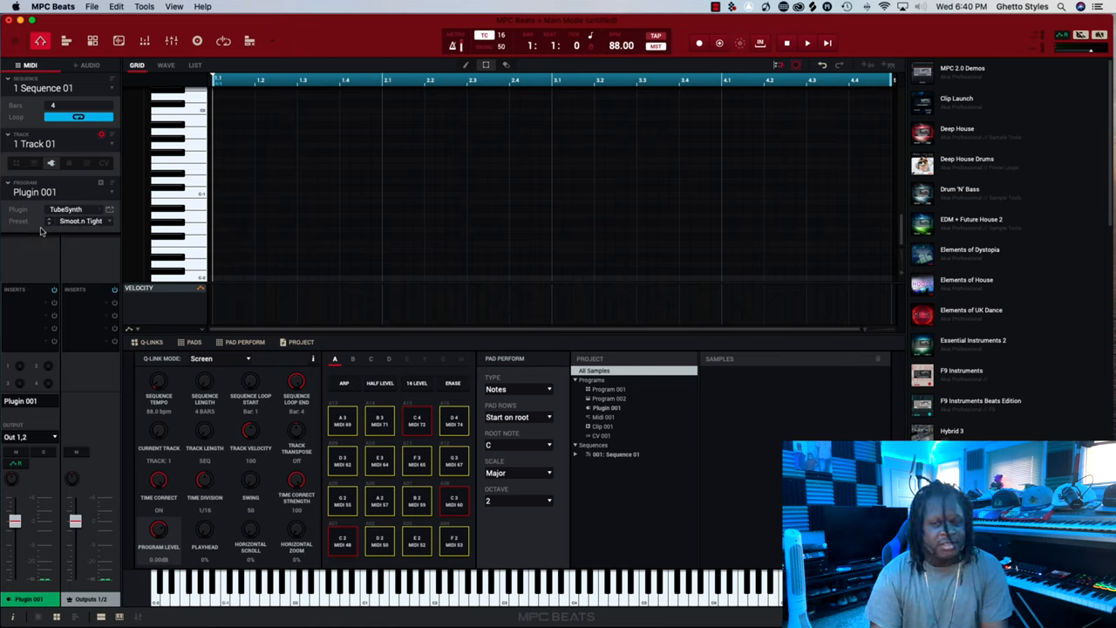
left_click(112, 223)
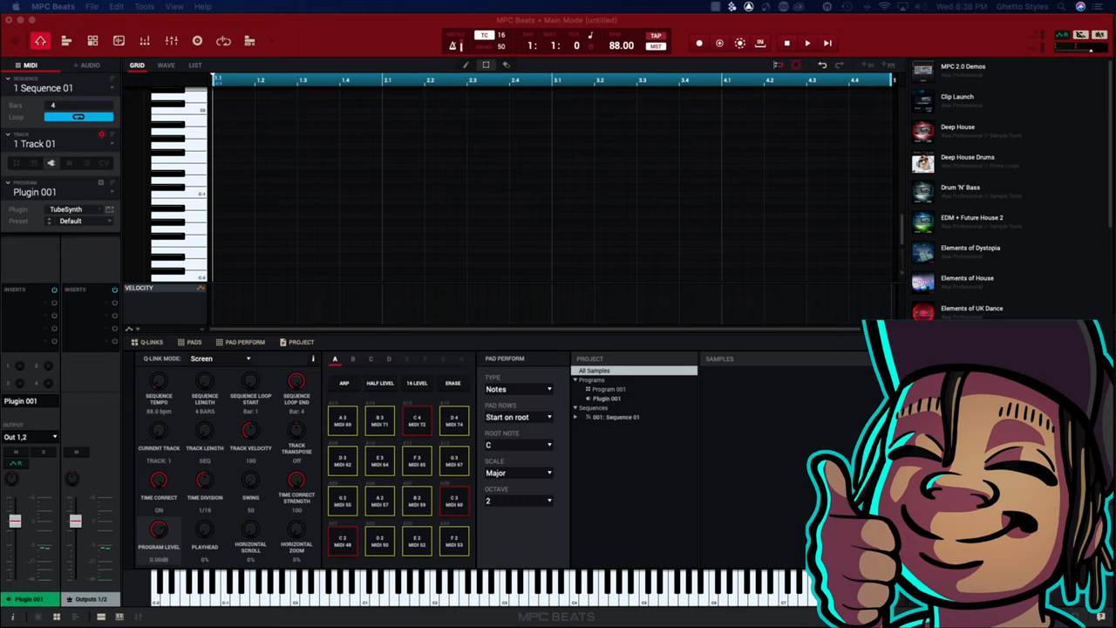
Switch MPC Beats into Program Edit mode for the TubeSynth program.
left_click(362, 46)
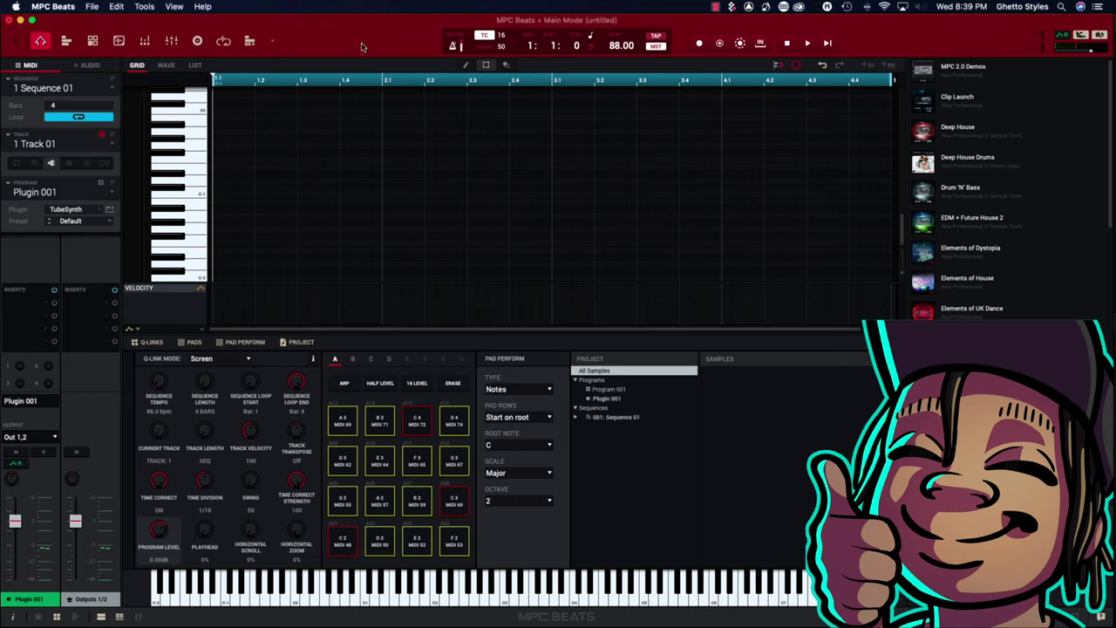
left_click(274, 42)
left_click(292, 85)
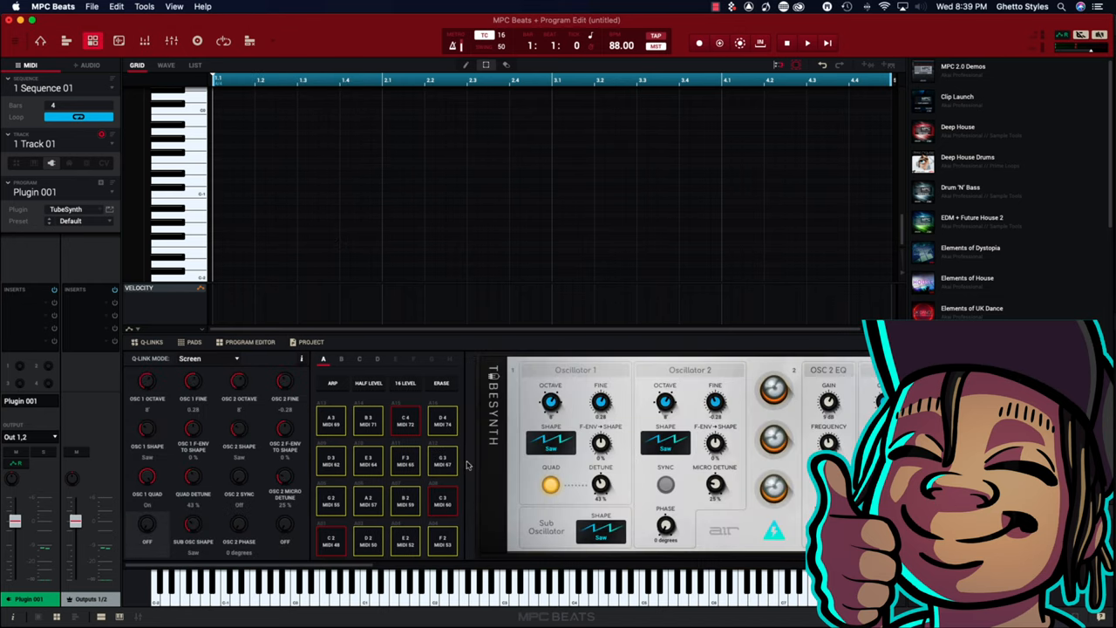
scroll(466, 464, "right", 5)
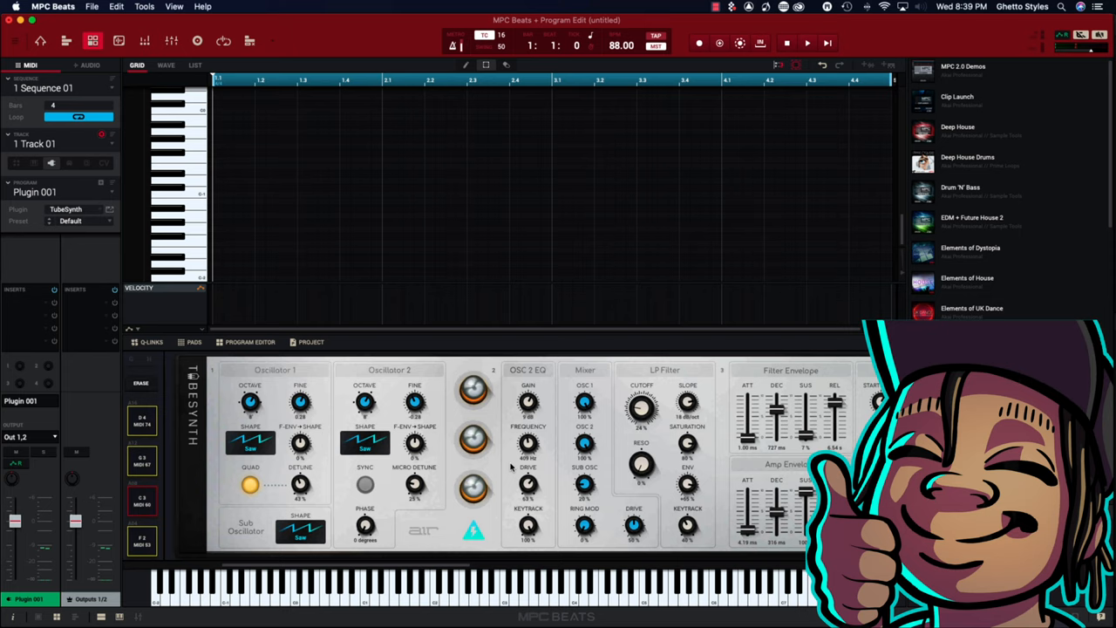
scroll(510, 468, "right", 5)
scroll(511, 467, "right", 5)
scroll(511, 467, "right", 5)
scroll(511, 468, "right", 5)
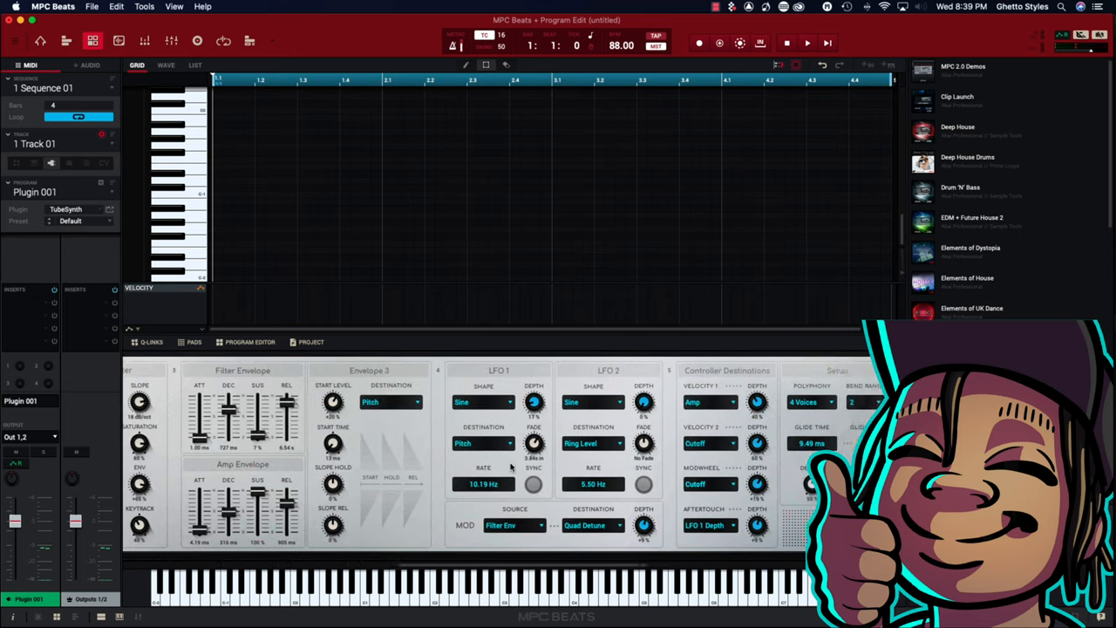
scroll(511, 468, "right", 5)
scroll(510, 467, "right", 5)
scroll(511, 467, "right", 5)
scroll(511, 468, "right", 5)
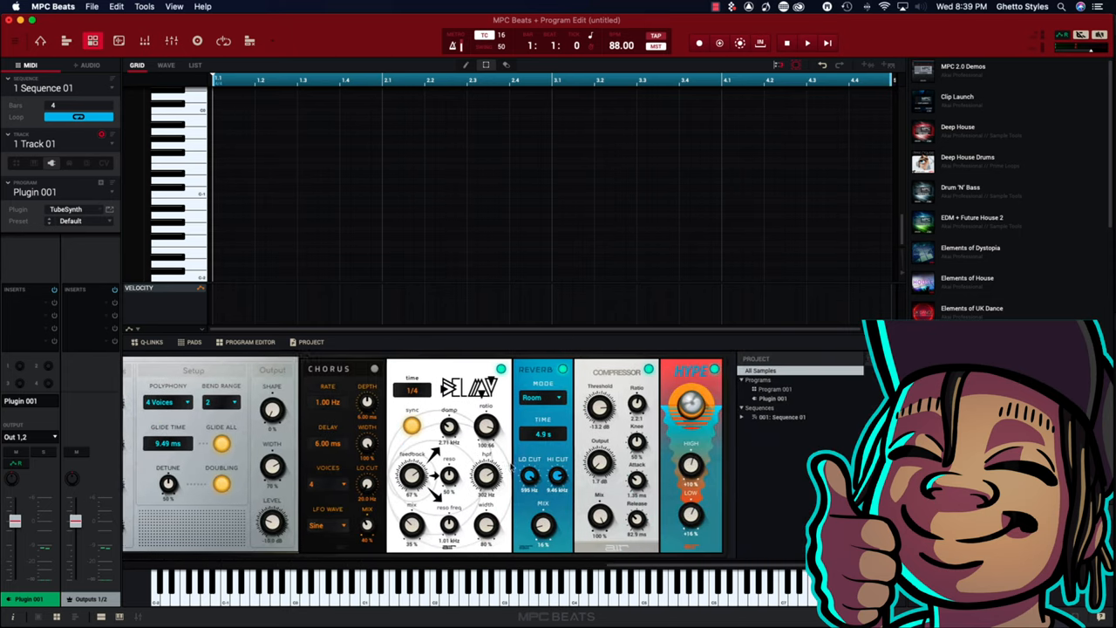
scroll(511, 467, "left", 5)
scroll(510, 467, "left", 5)
scroll(511, 467, "left", 5)
scroll(511, 468, "left", 5)
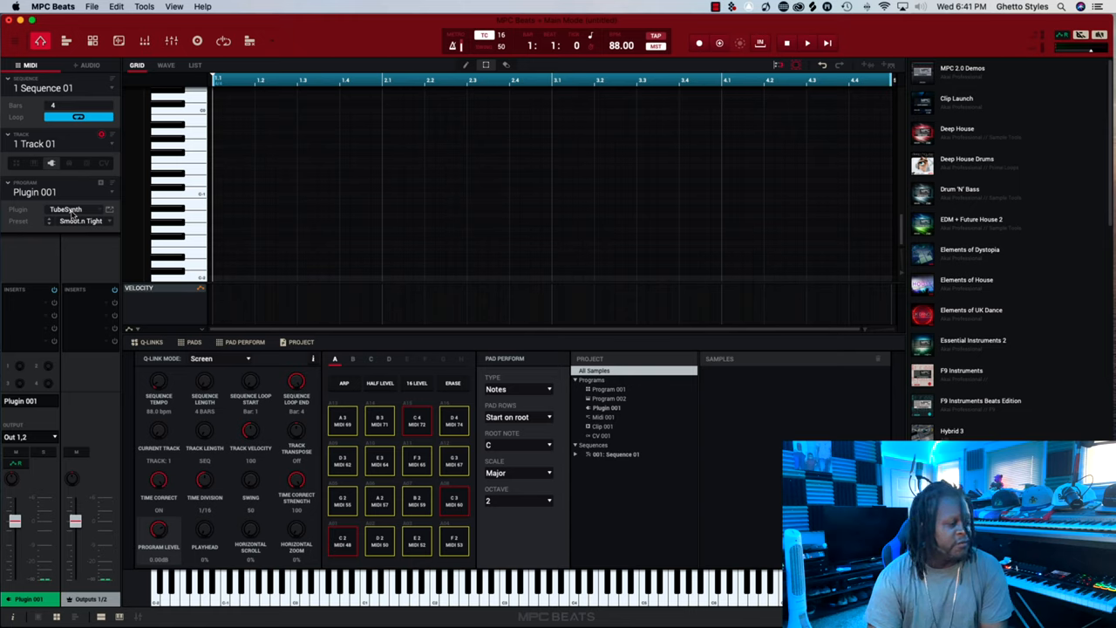
Browse the built-in plugins Bassline, Electric and TubeSynth in the plugin chooser, then collapse that group.
left_click(73, 211)
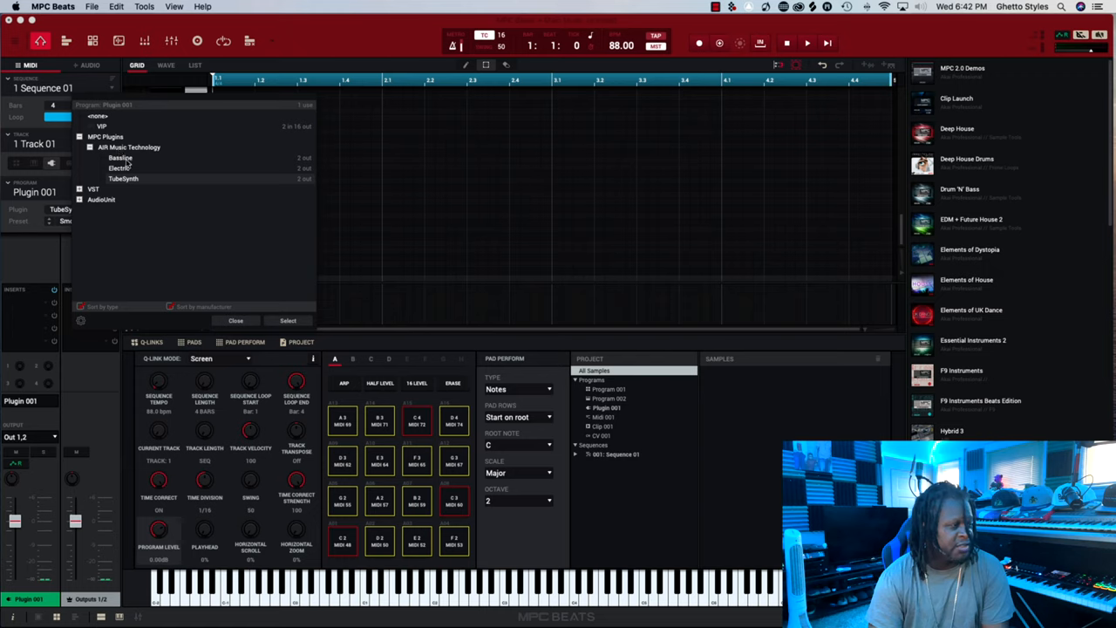
left_click(127, 159)
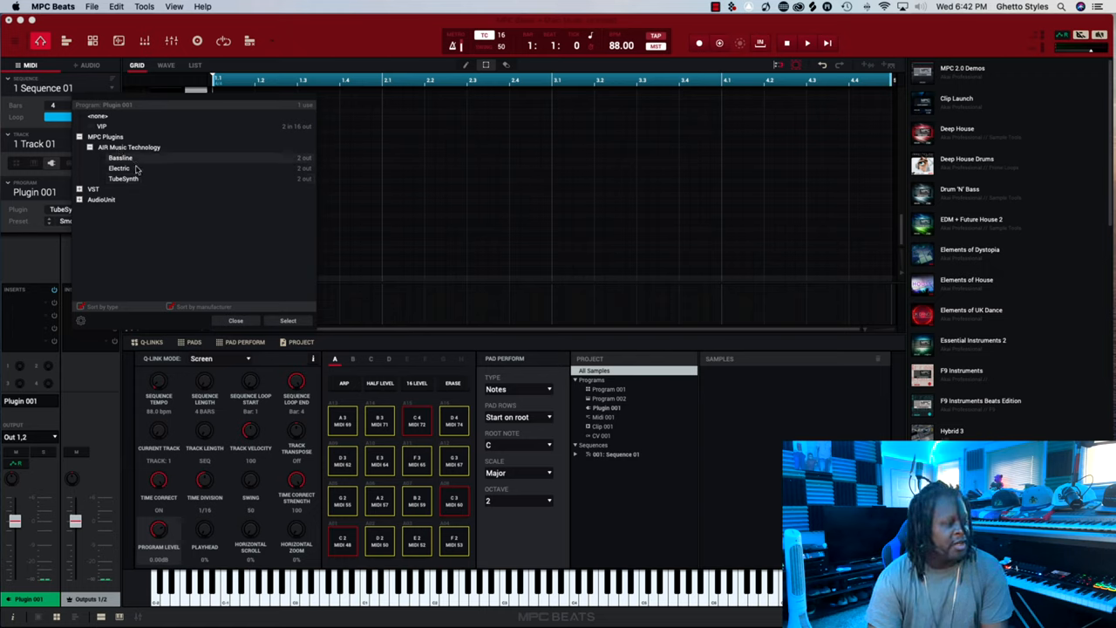
left_click(129, 168)
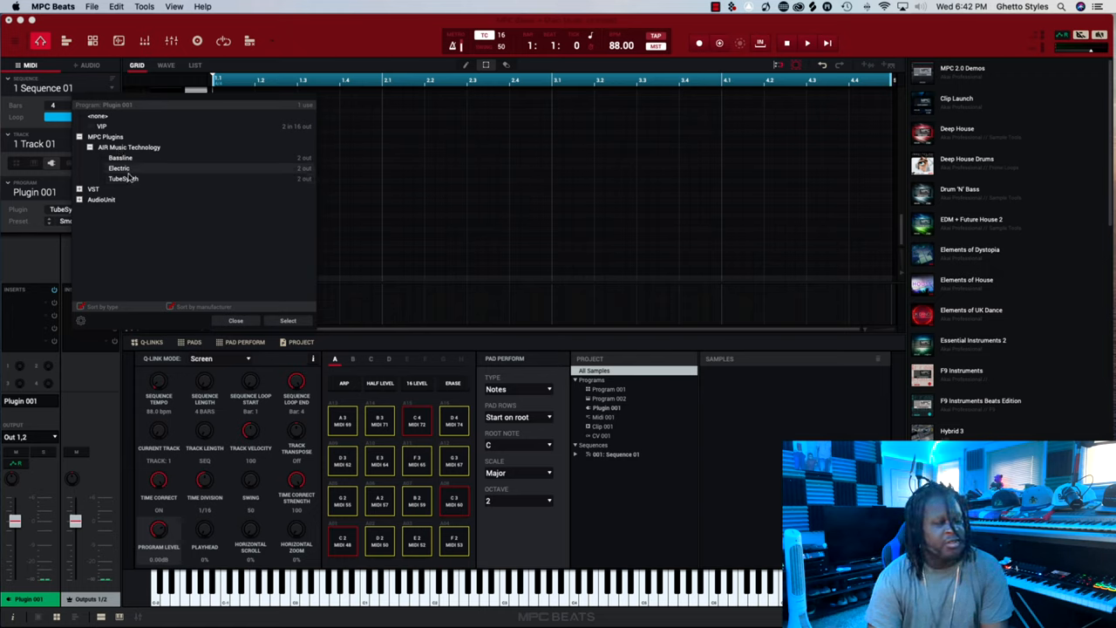
left_click(137, 179)
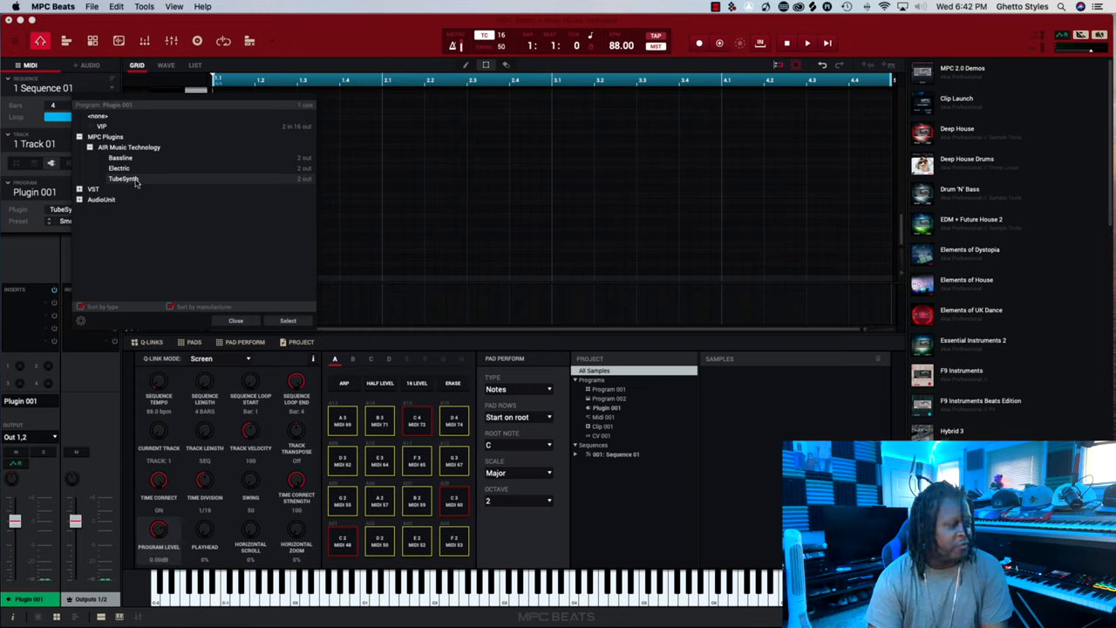
left_click(79, 137)
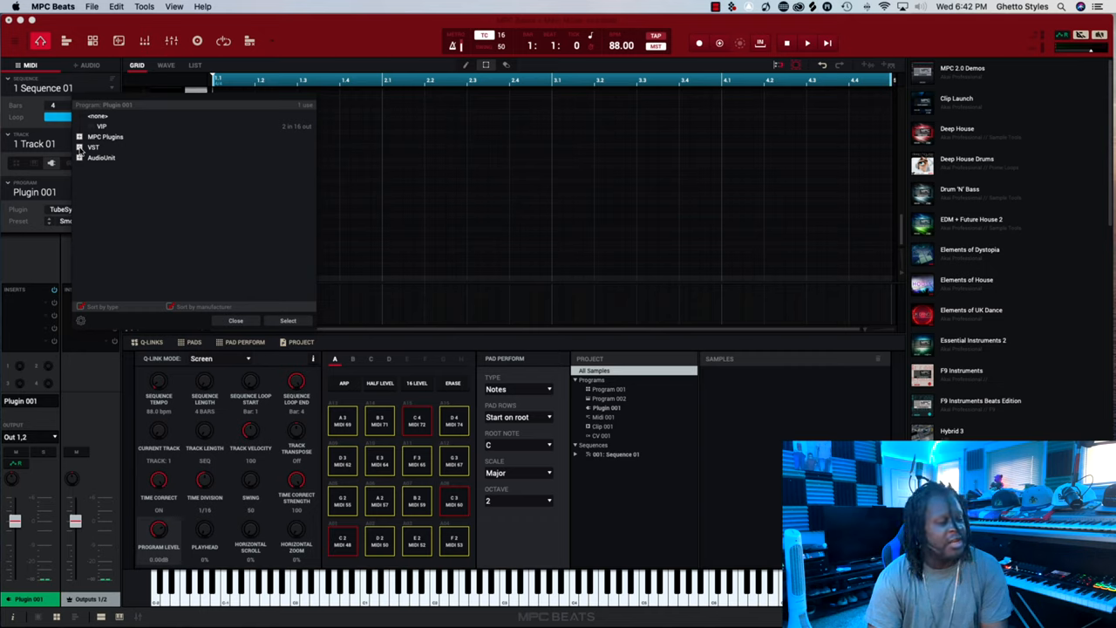
Expand the VST vendor list and FutureAudioWorkshop to reveal SubLab.
left_click(81, 147)
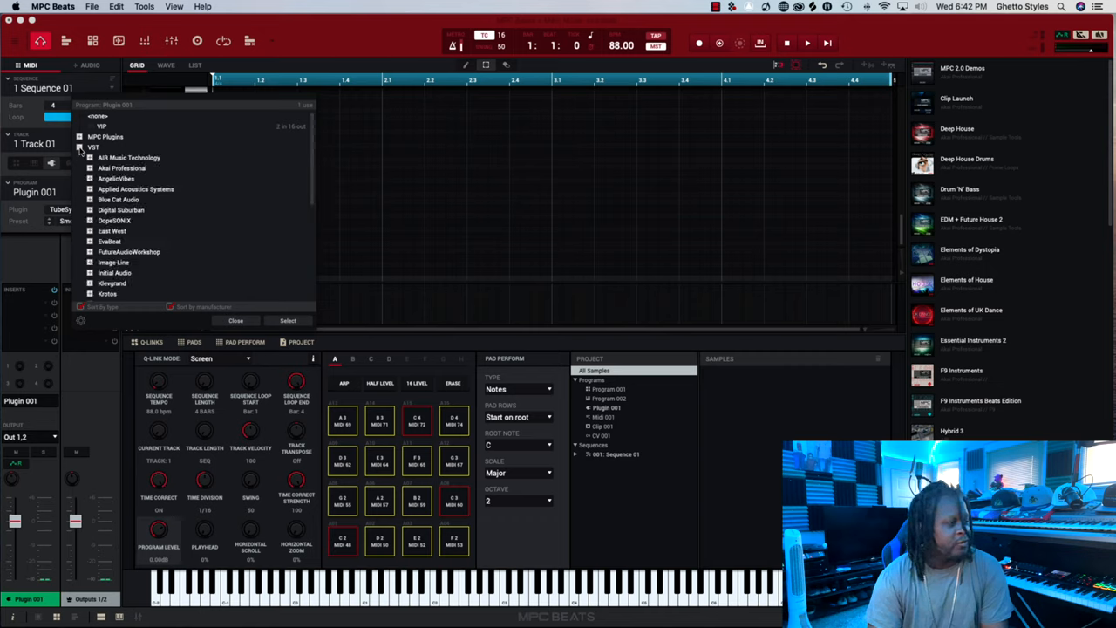
scroll(111, 163, "down", 3)
scroll(110, 163, "down", 3)
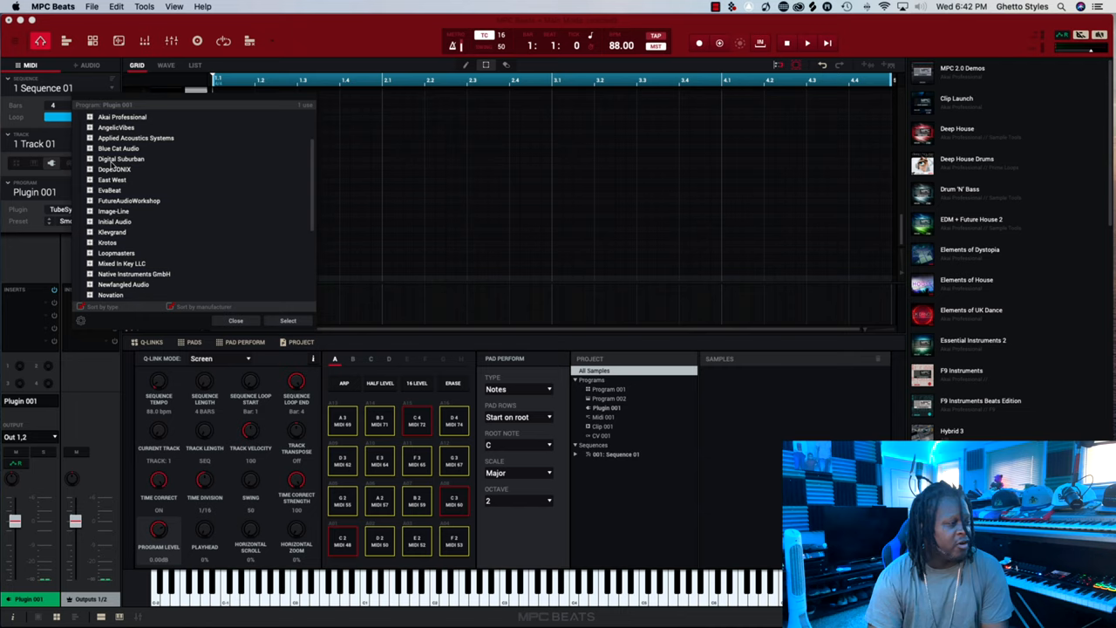
scroll(110, 163, "down", 3)
scroll(111, 163, "down", 3)
scroll(111, 163, "down", 3)
scroll(111, 163, "down", 3)
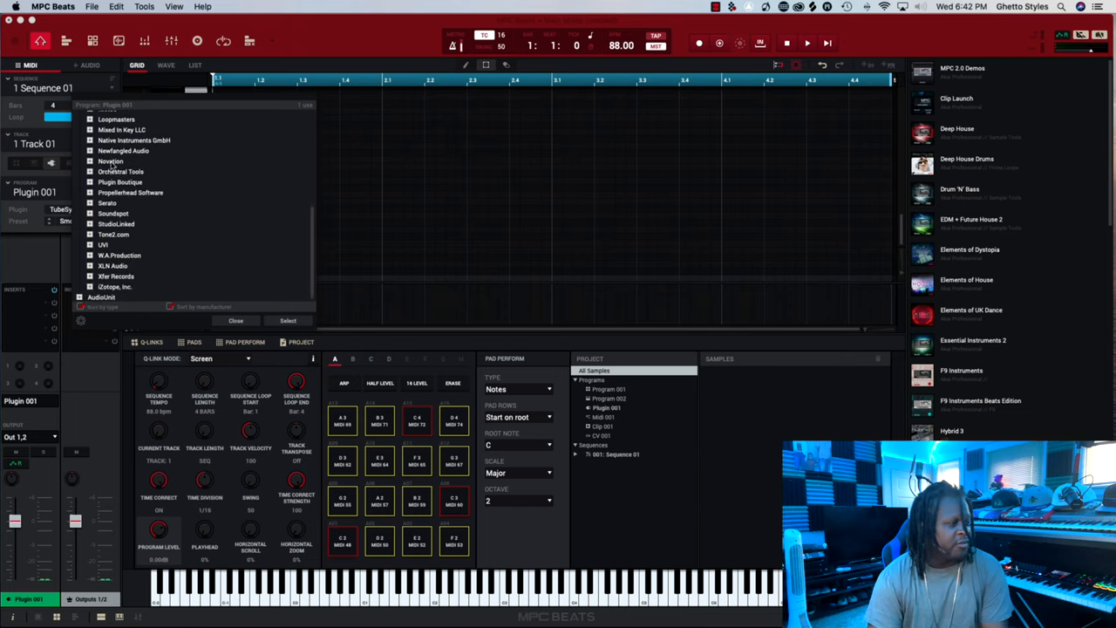
scroll(111, 163, "up", 4)
scroll(111, 163, "up", 4)
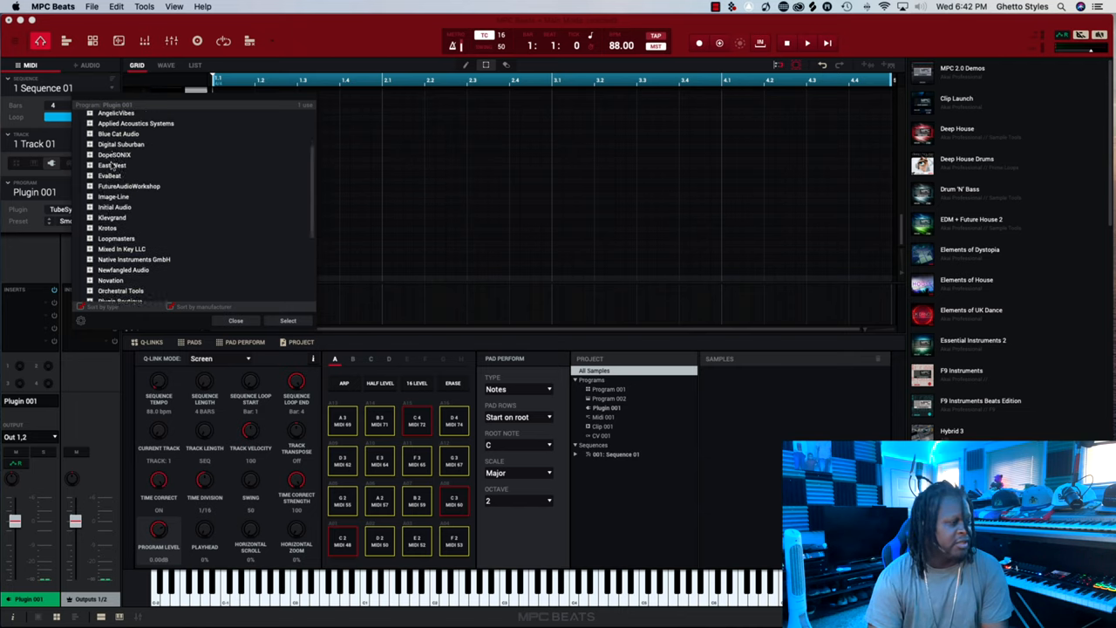
scroll(111, 163, "up", 4)
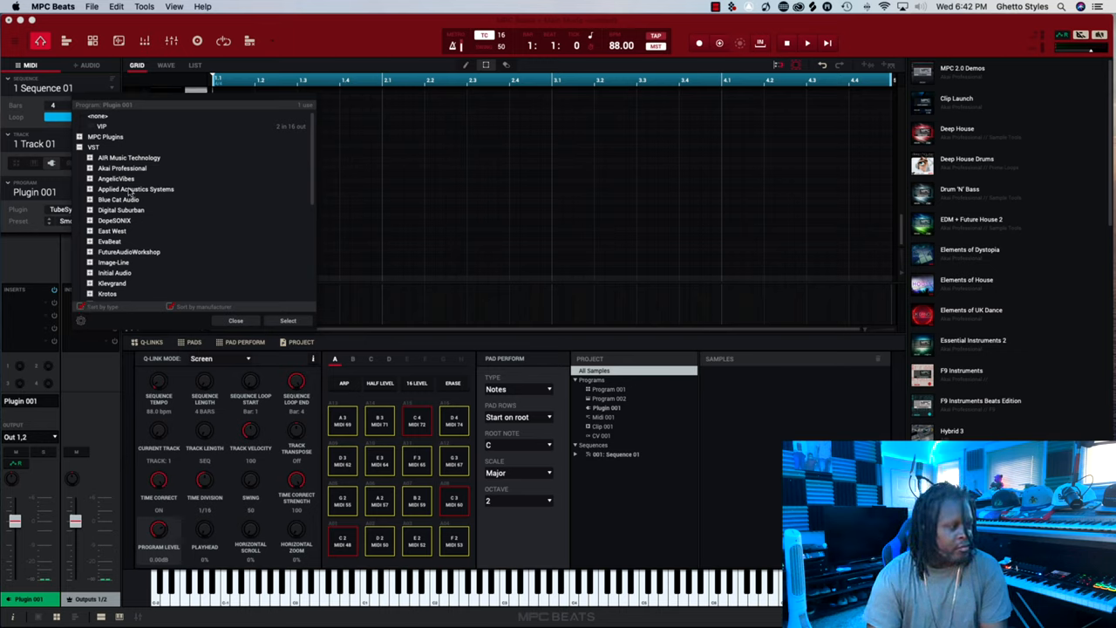
scroll(119, 203, "down", 3)
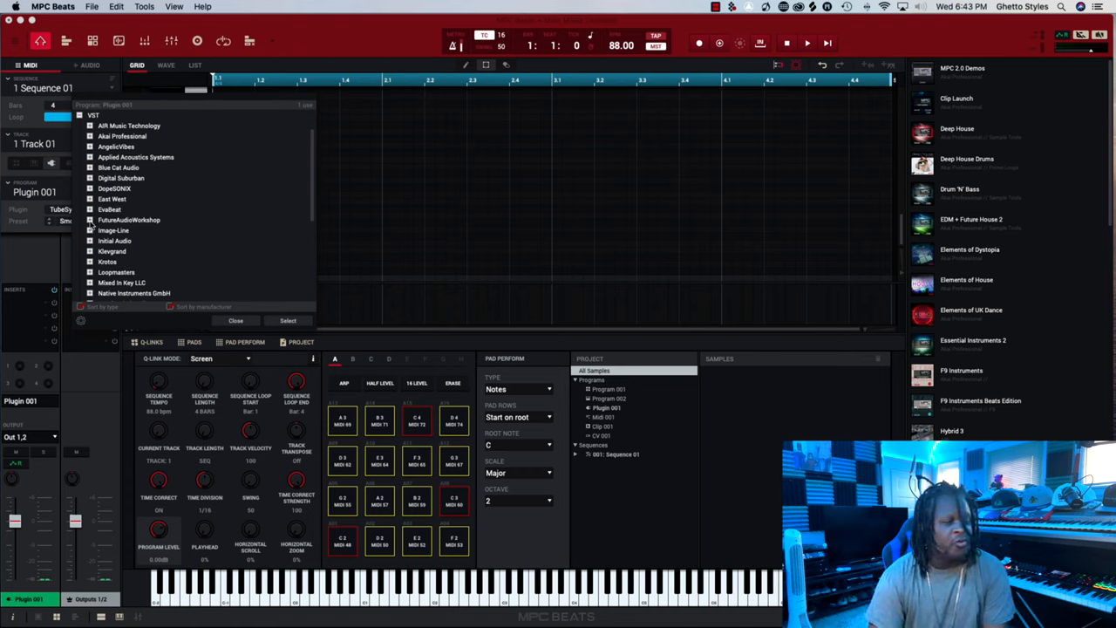
left_click(90, 219)
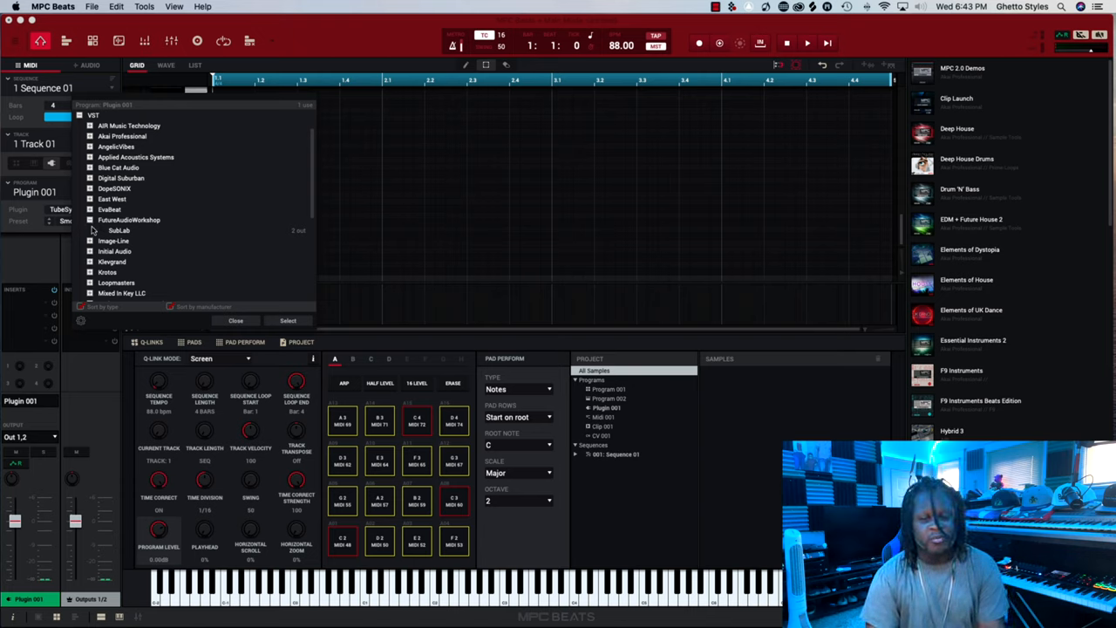
scroll(119, 229, "down", 1)
scroll(121, 228, "down", 1)
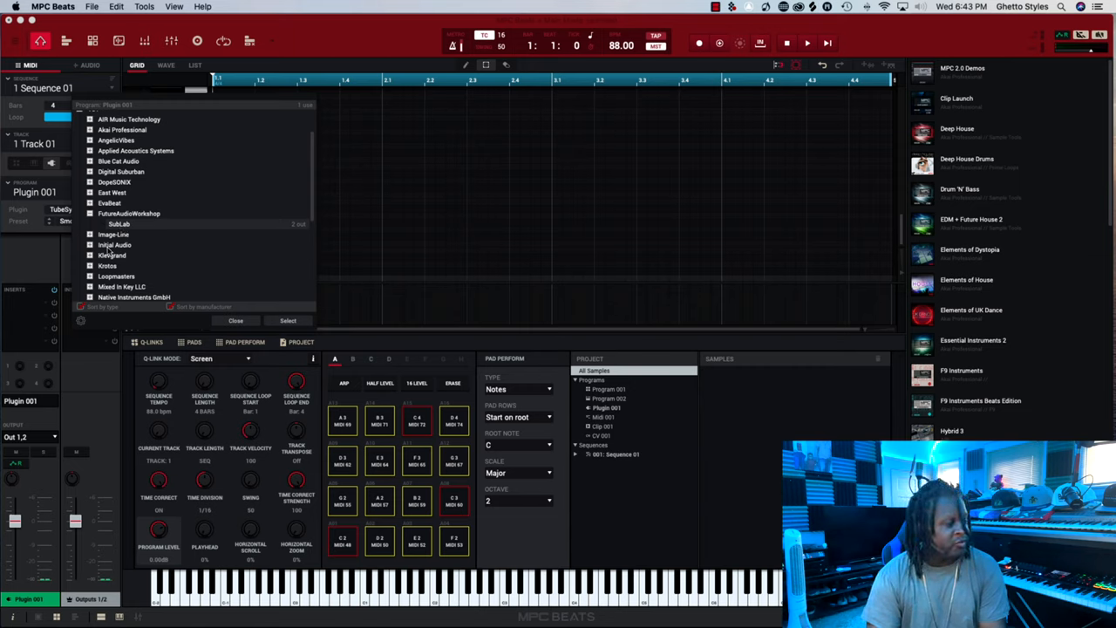
Load SubLab onto Plugin 001 in place of TubeSynth.
left_click(289, 321)
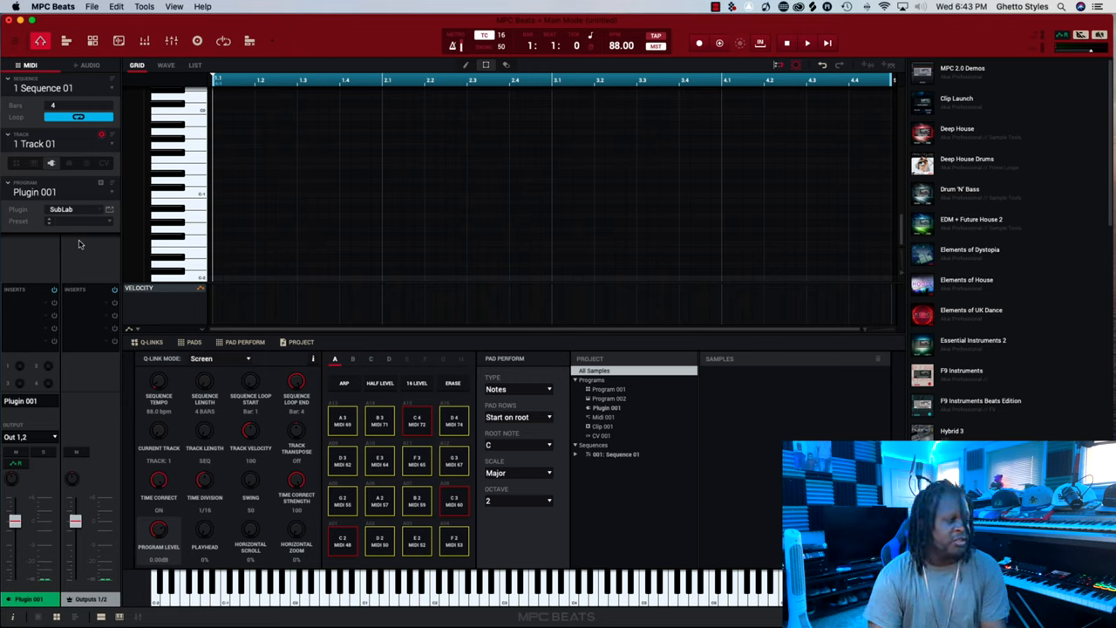
Reshape SubLab's filter envelope, ending with sustain at 34% and a changed release.
left_click(110, 213)
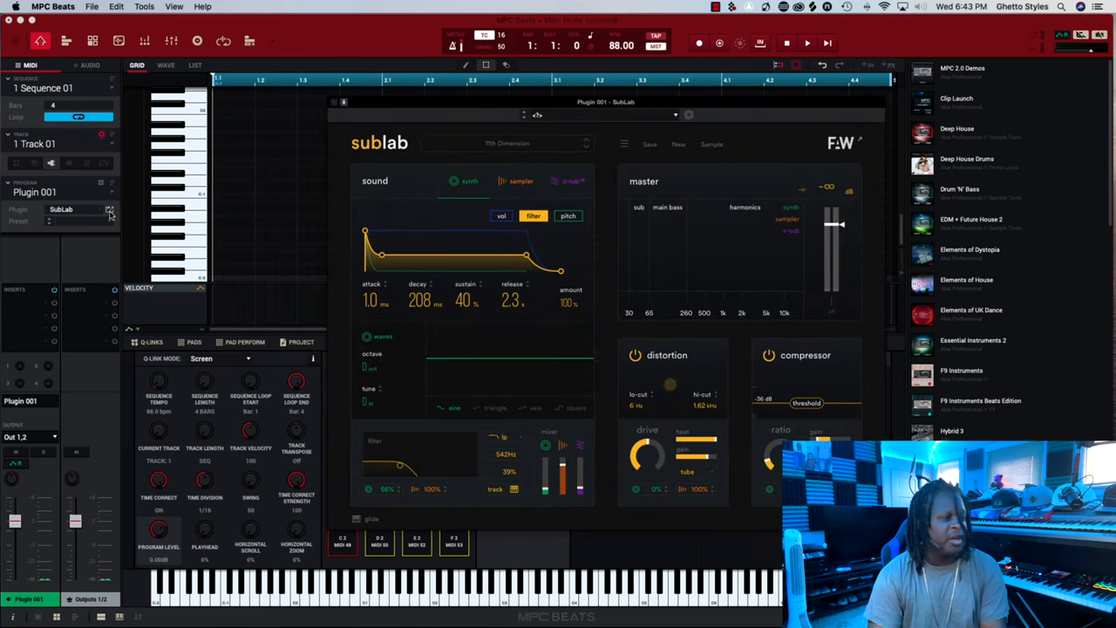
left_click_drag(394, 103, 252, 96)
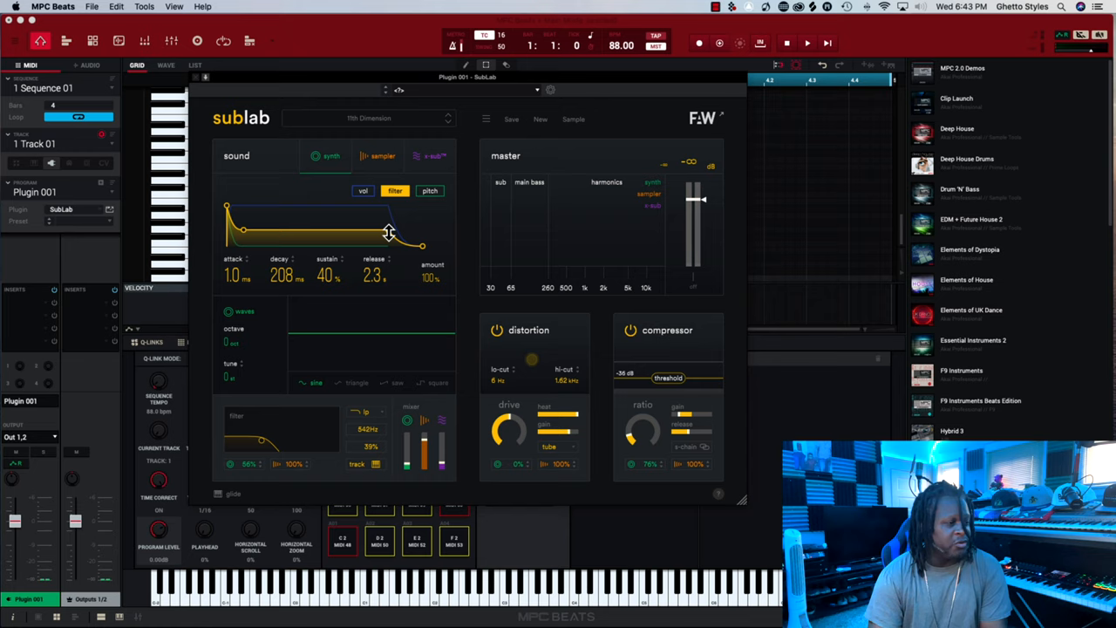
mouse_move(322, 275)
left_mouse_down()
mouse_move(312, 277)
mouse_move(316, 266)
left_mouse_up()
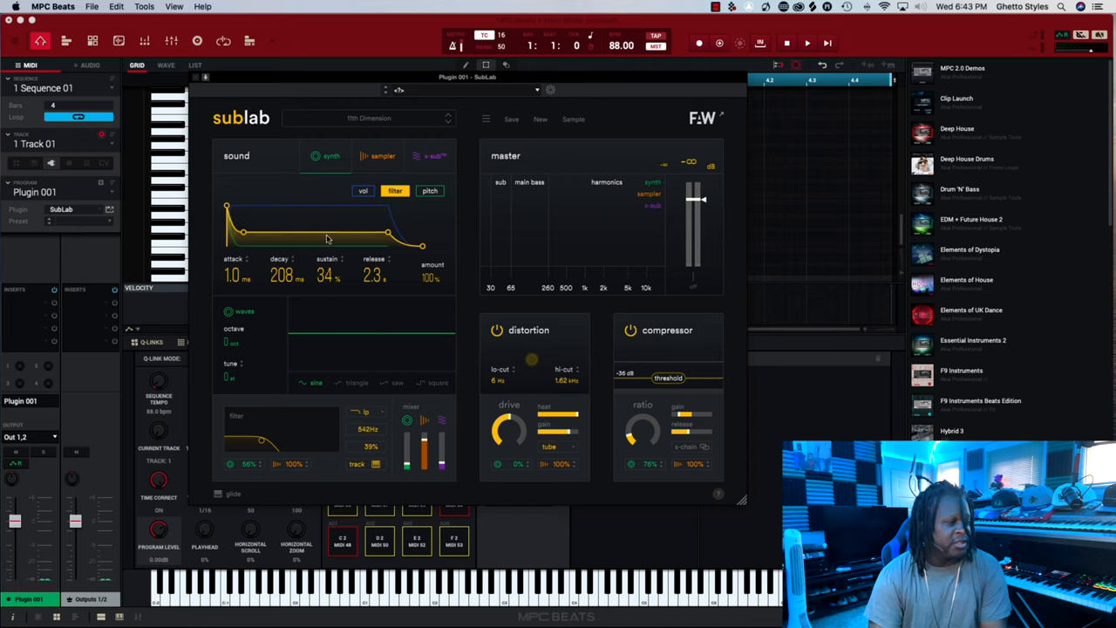
mouse_move(421, 246)
left_mouse_down()
mouse_move(381, 252)
mouse_move(442, 246)
left_mouse_up()
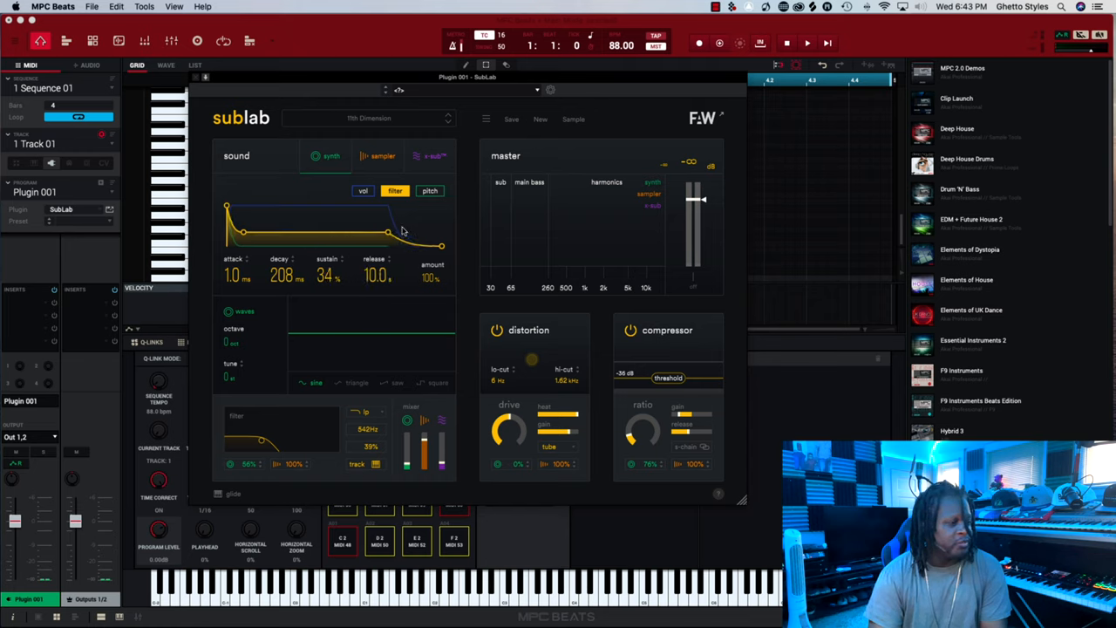
Give SubLab's volume envelope a 10-second decay and 59% sustain, and adjust the filter cutoff.
left_click(362, 191)
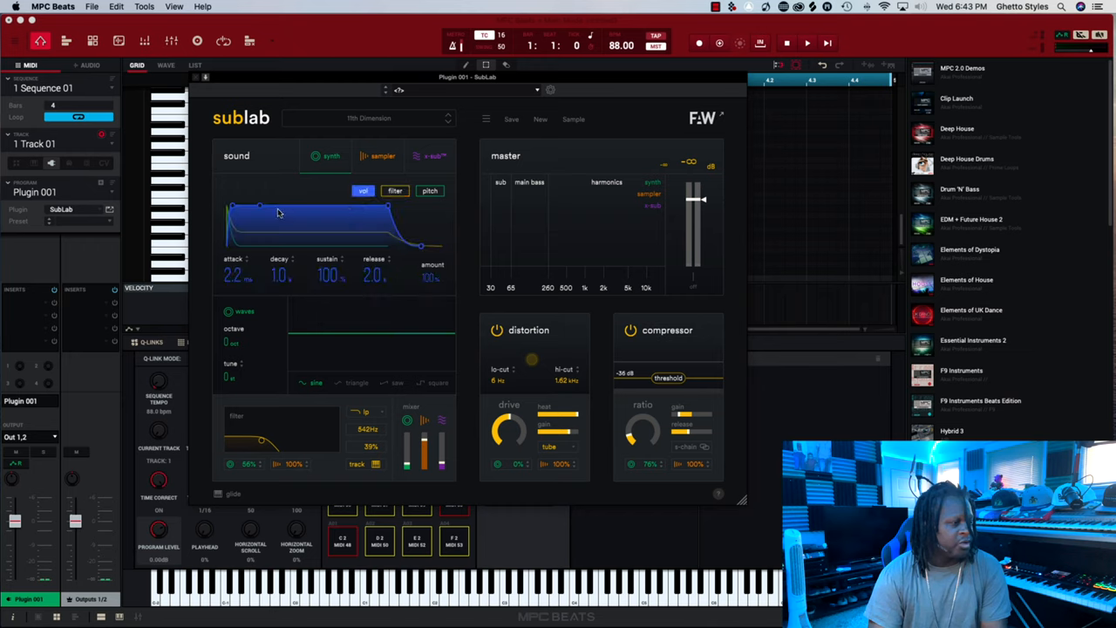
left_click_drag(262, 207, 287, 226)
left_click_drag(394, 220, 380, 236)
mouse_move(259, 436)
left_mouse_down()
mouse_move(275, 439)
mouse_move(234, 441)
left_mouse_up()
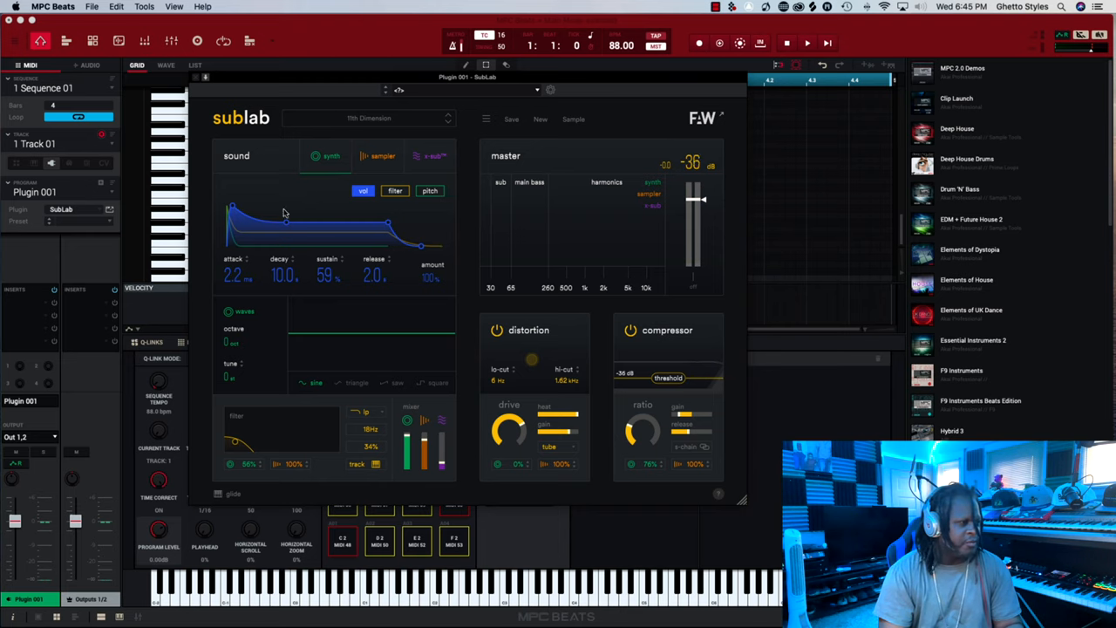
Close SubLab and load Native Instruments' Kontakt onto Plugin 001 instead.
left_click(199, 78)
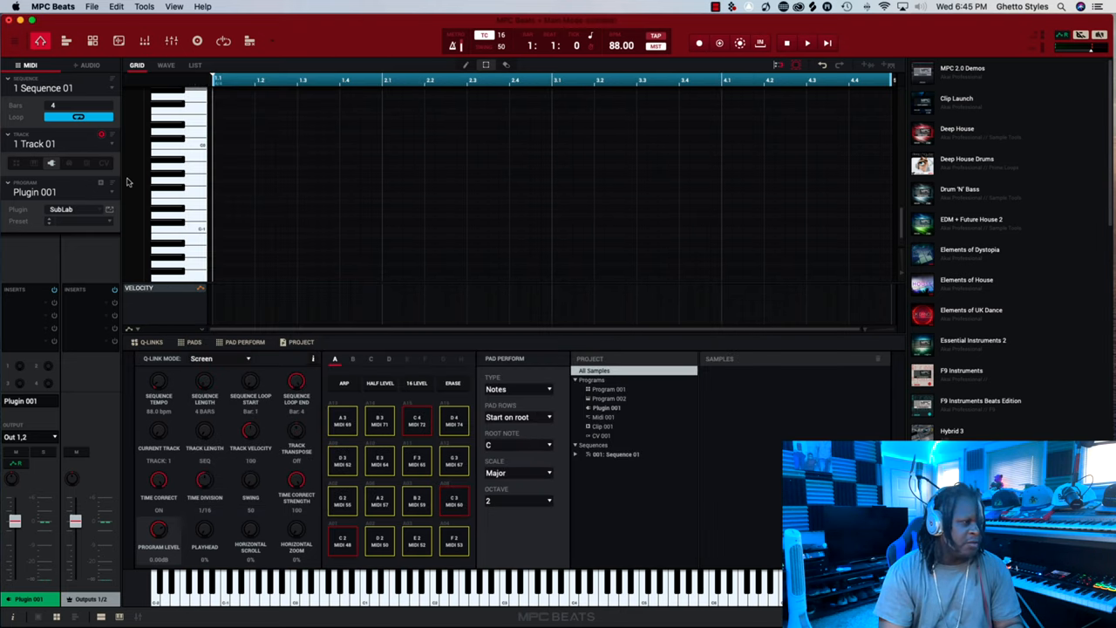
scroll(126, 182, "down", 1)
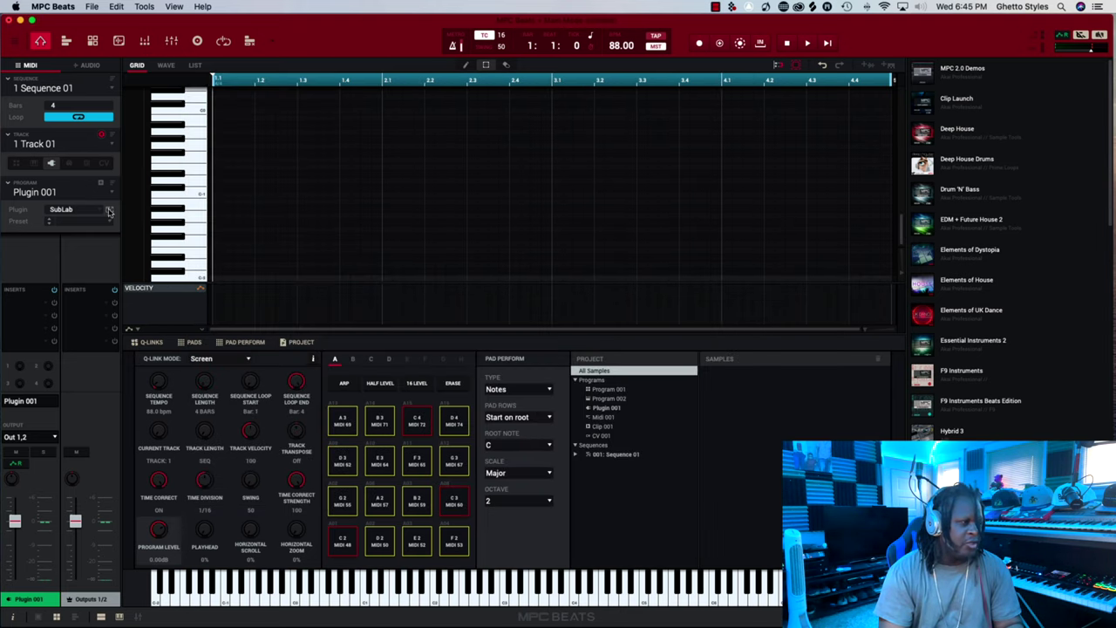
left_click(60, 210)
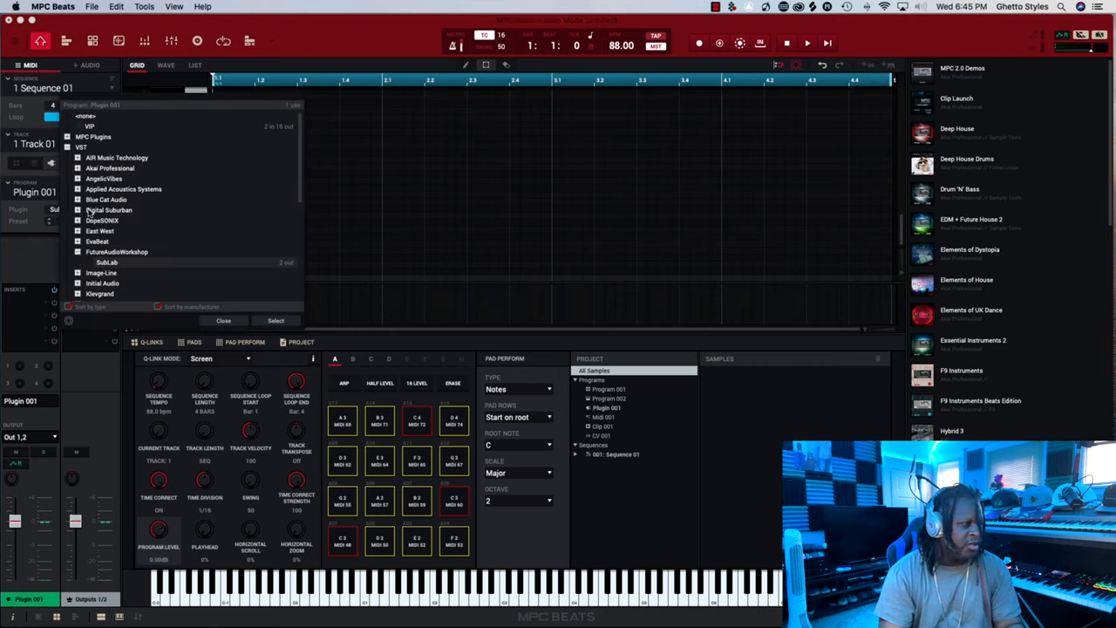
scroll(100, 209, "down", 2)
scroll(100, 209, "down", 3)
scroll(99, 209, "down", 2)
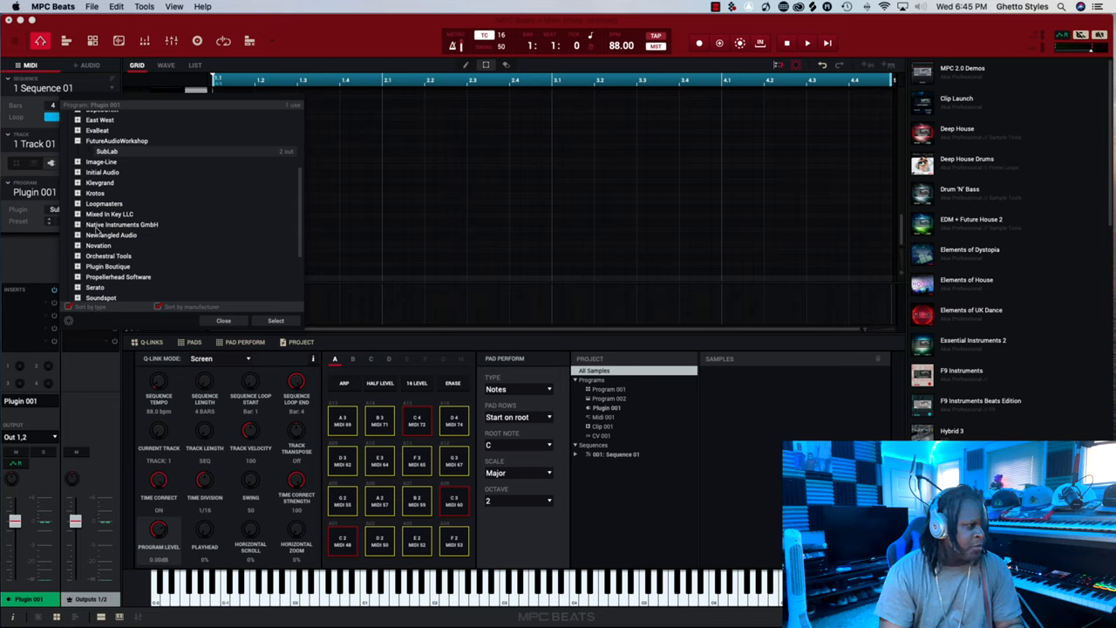
left_click(79, 225)
scroll(83, 228, "down", 3)
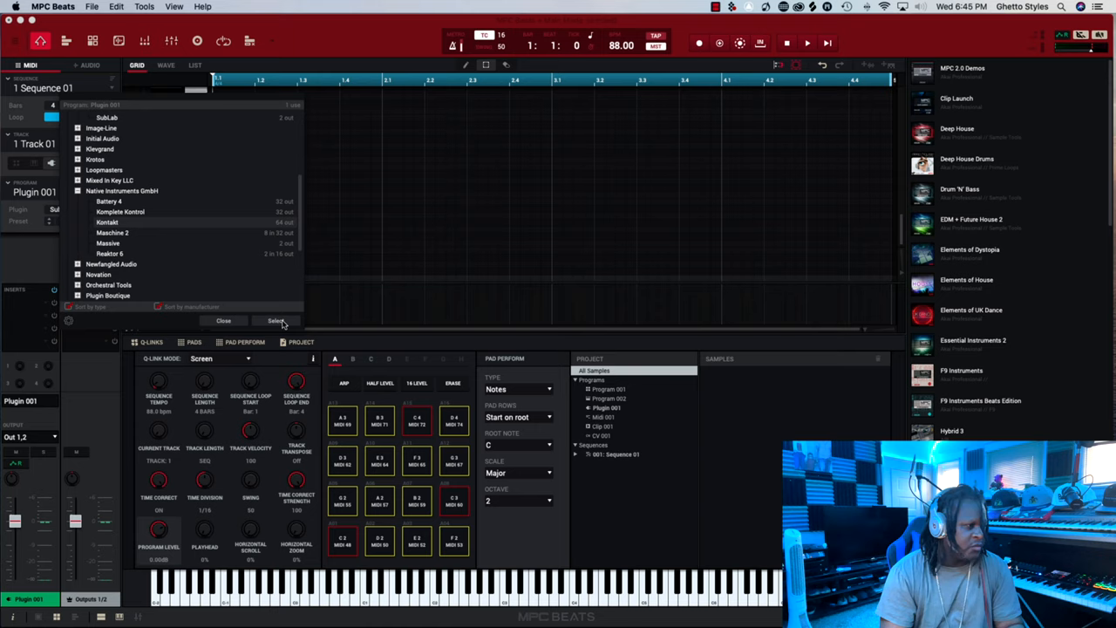
left_click(277, 321)
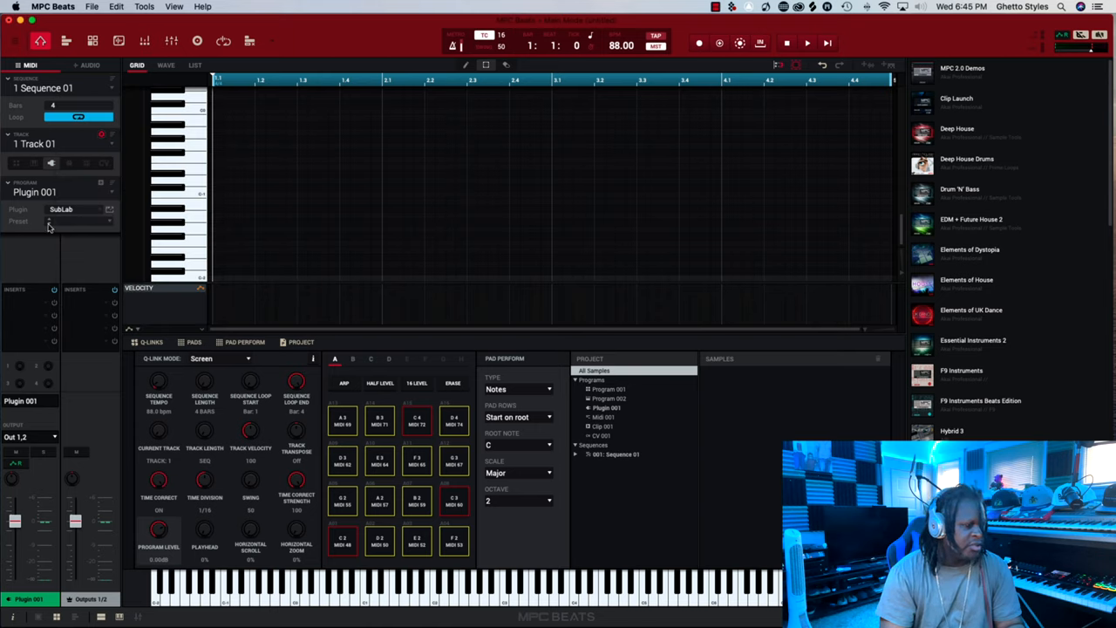
Bring up Kontakt Player and expand the Cloud Supply library's instruments.
left_click(109, 210)
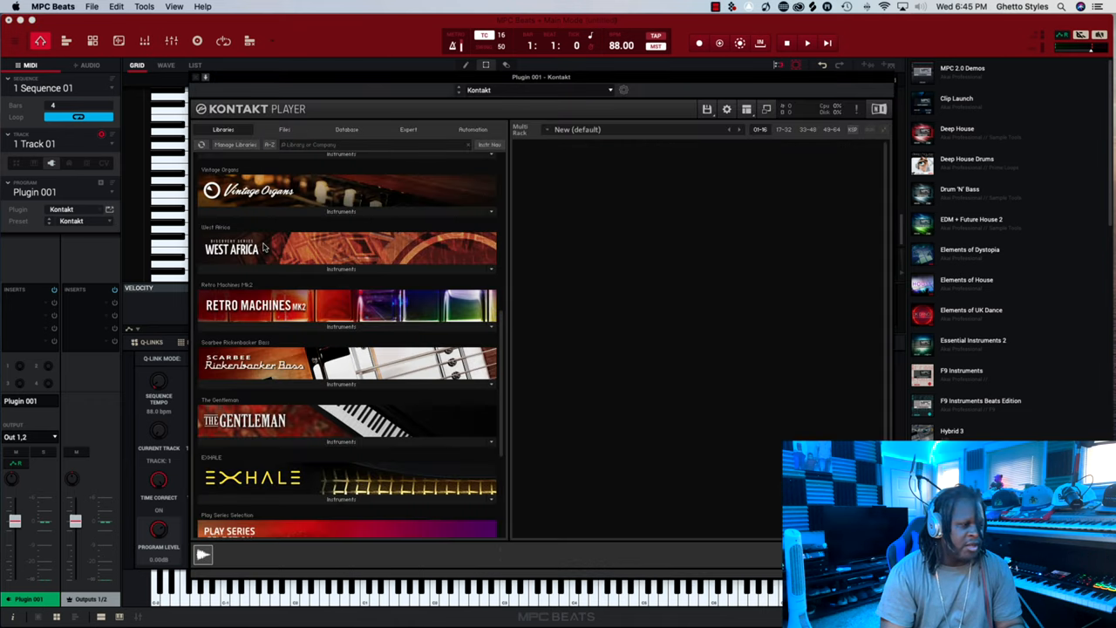
scroll(264, 248, "down", 1)
scroll(264, 247, "up", 5)
scroll(264, 247, "up", 3)
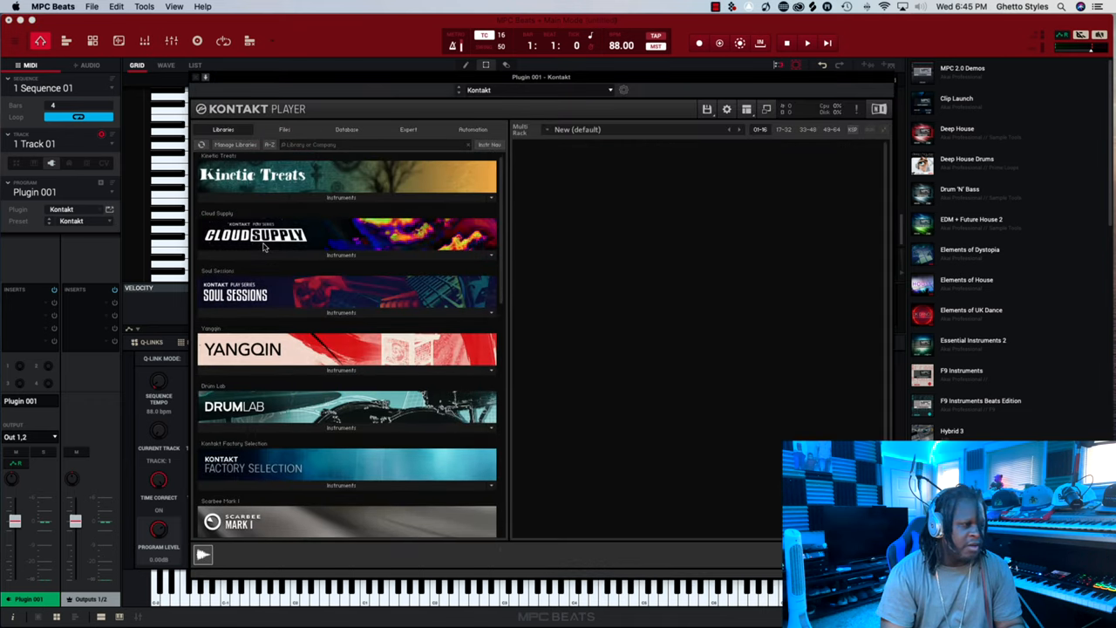
scroll(264, 247, "down", 3)
scroll(264, 248, "down", 1)
scroll(264, 248, "up", 5)
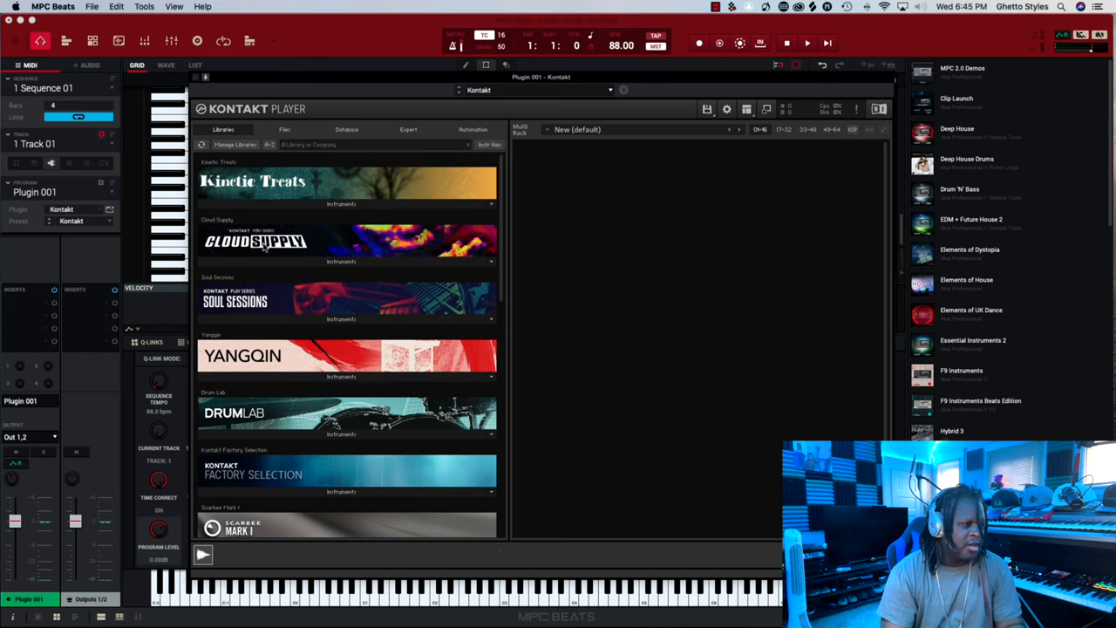
left_click(295, 257)
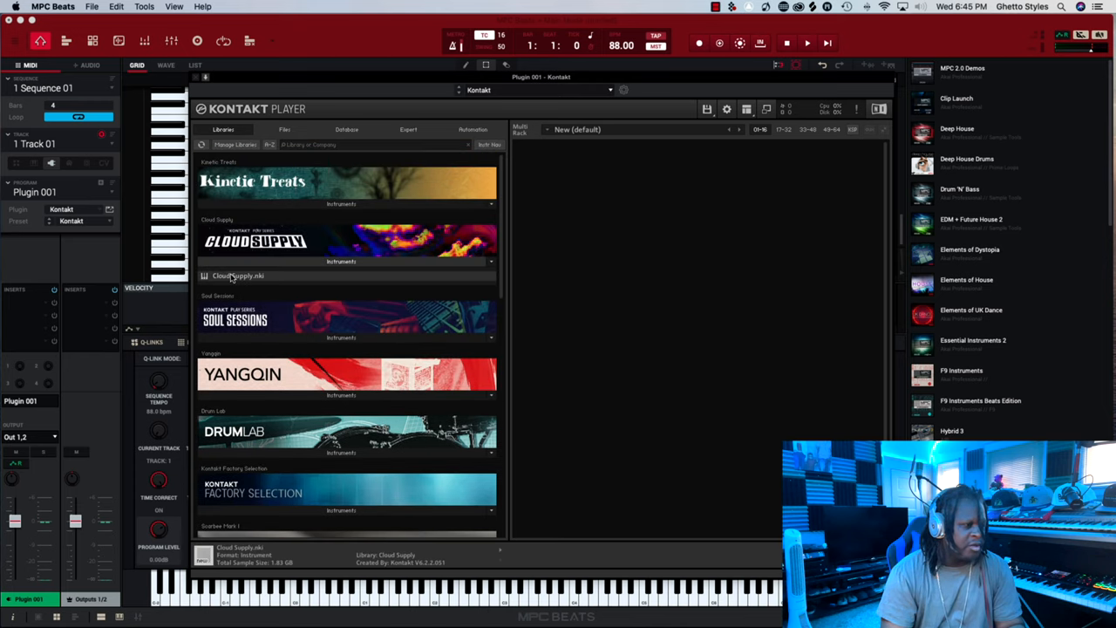
Load Cloud Supply.nki and set layer A to Newton and layer B to Glyph.
double_click(262, 275)
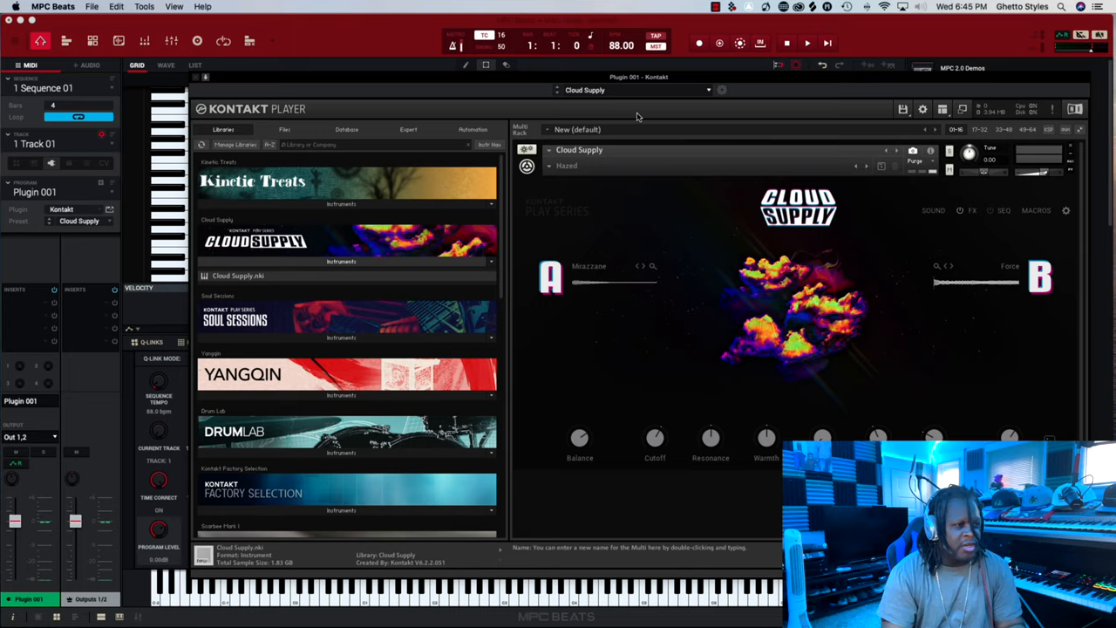
left_click_drag(621, 79, 472, 56)
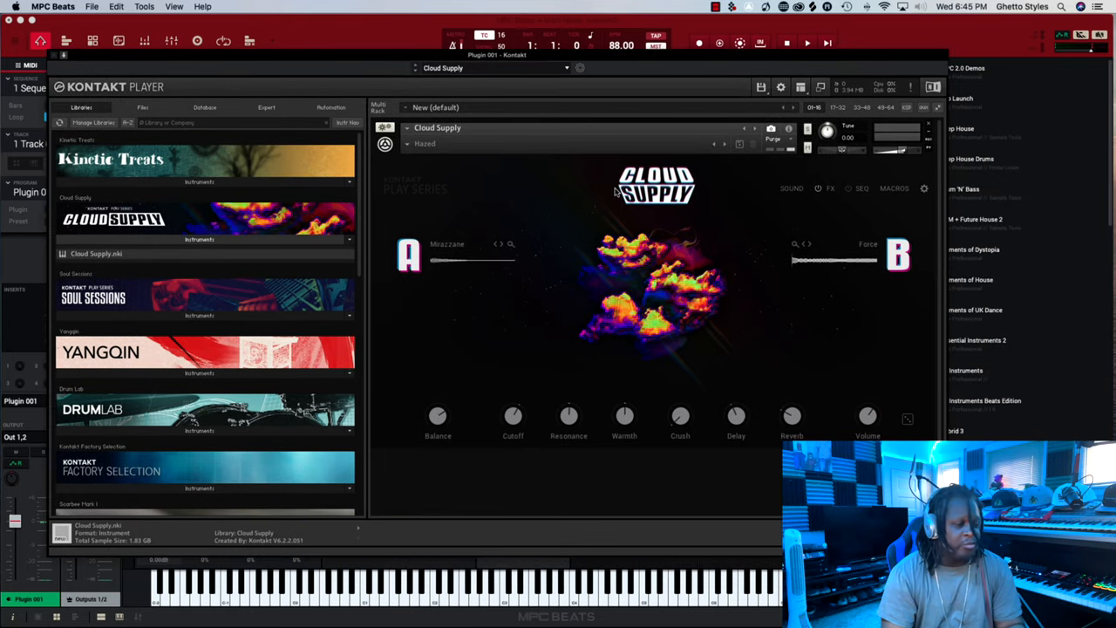
left_click(502, 244)
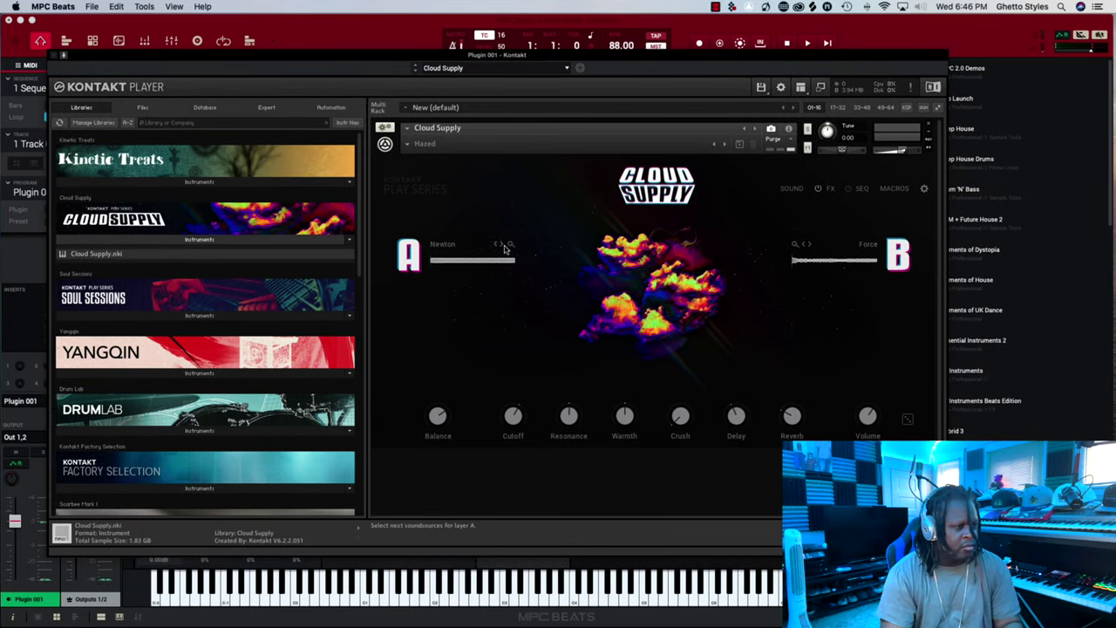
left_click(810, 245)
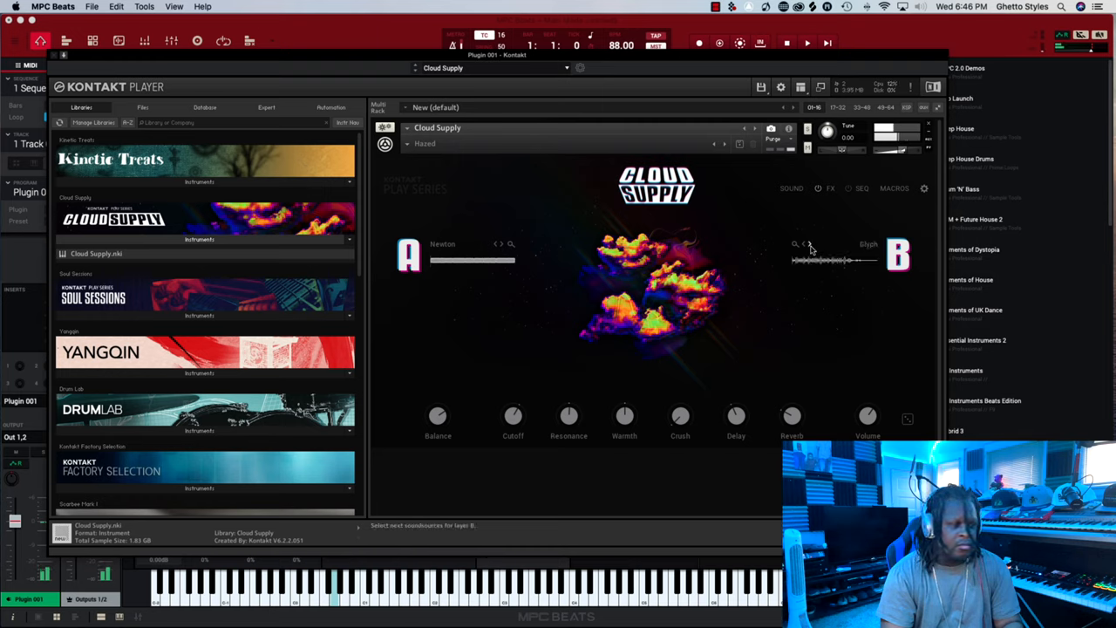